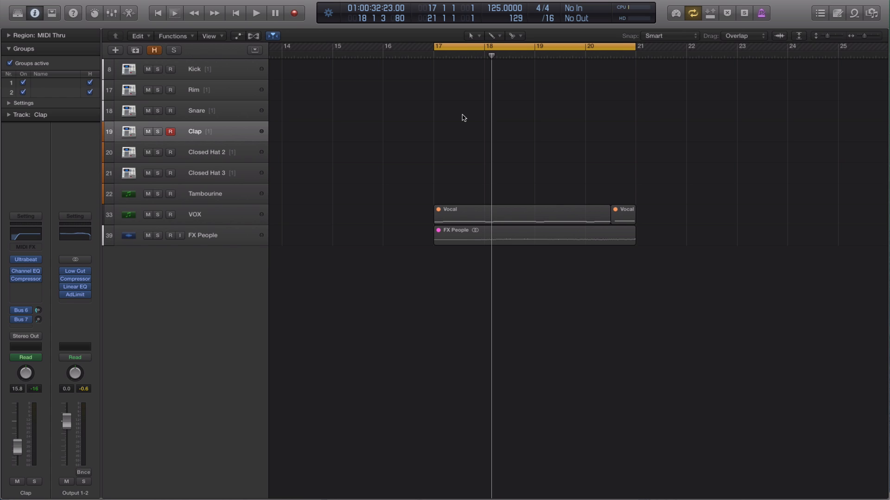
Create an empty MIDI region on the Kick track spanning bars 17 to 21 and open it in the Piano Roll
{"action": "left_click", "coordinate": [223, 72]}
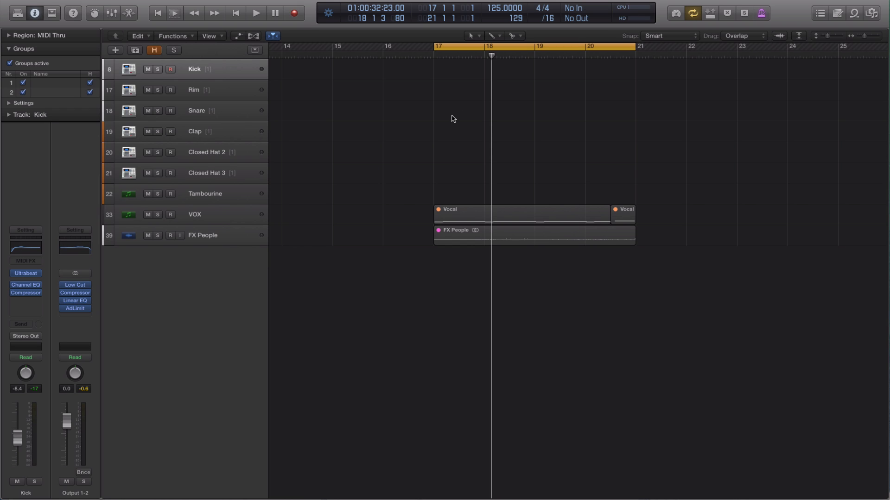
{"action": "left_click", "coordinate": [456, 75]}
{"action": "left_click_drag", "start_coordinate": [481, 72], "coordinate": [635, 73]}
{"action": "double_click", "coordinate": [514, 75]}
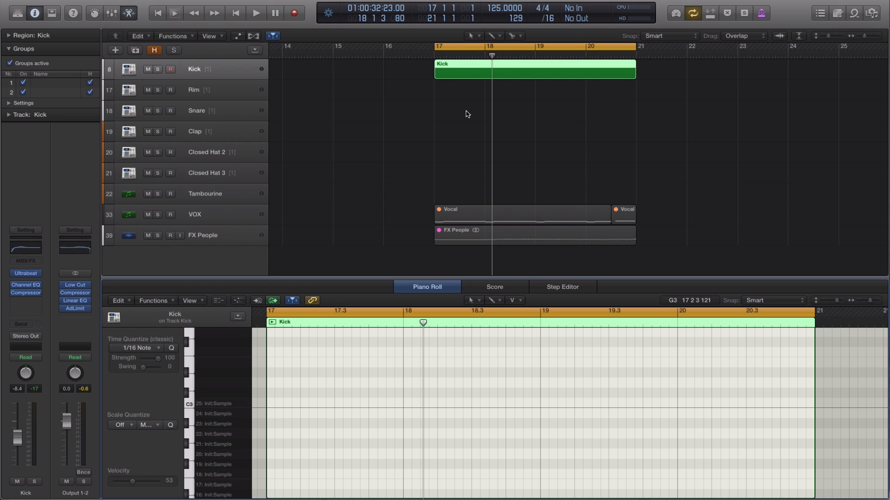
{"action": "left_click", "coordinate": [479, 70]}
{"action": "key", "text": "e"}
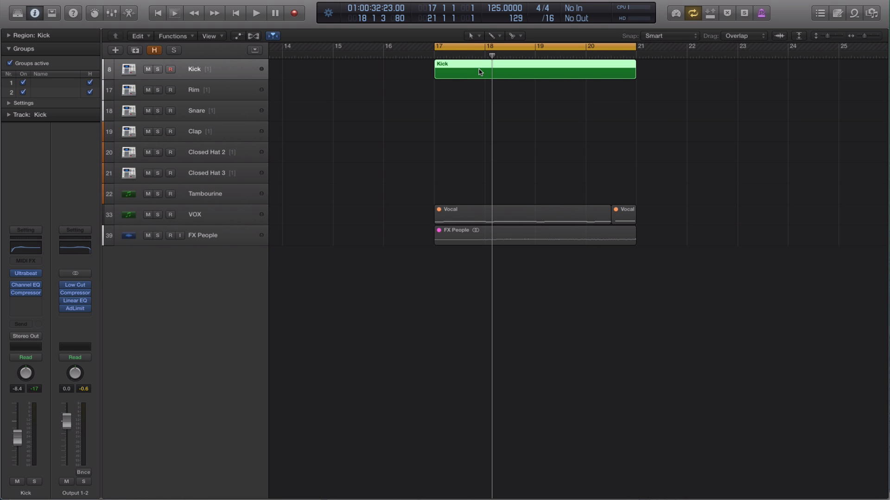
{"action": "key", "text": "e"}
{"action": "scroll", "coordinate": [338, 408], "scroll_direction": "down", "scroll_amount": 3}
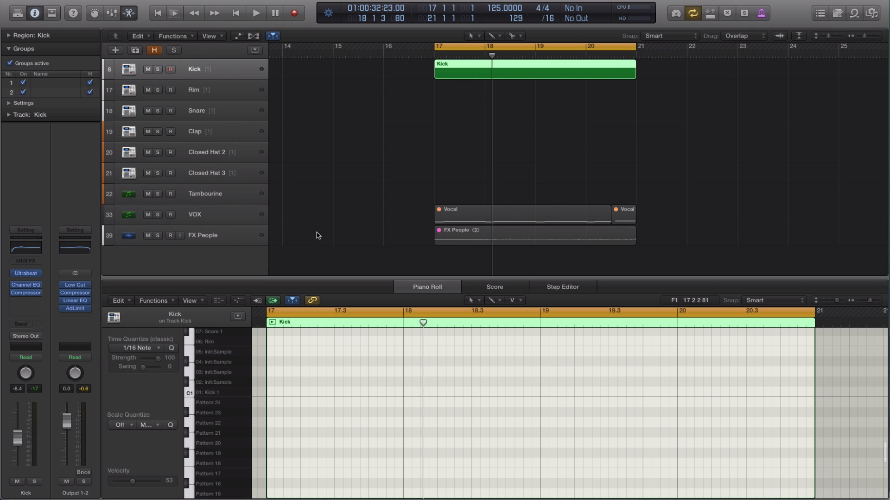
{"action": "left_click", "coordinate": [324, 194]}
{"action": "left_click", "coordinate": [472, 74]}
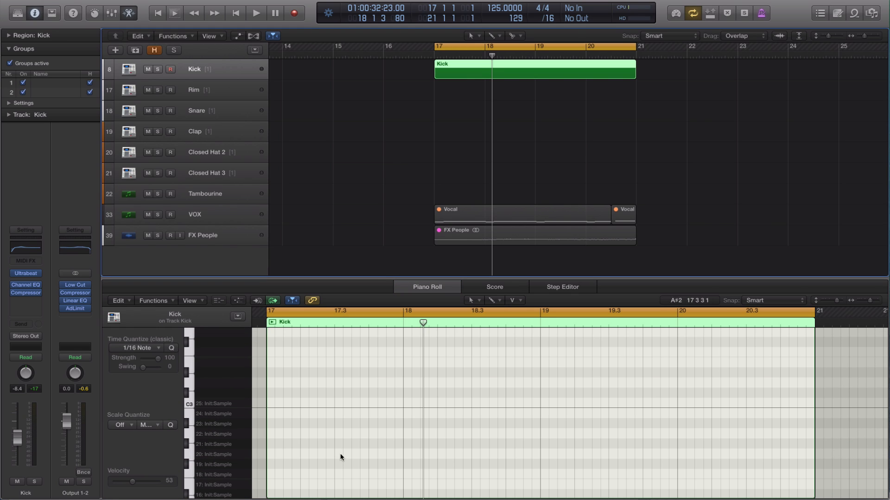
Enter Kick 1 notes on all four beats of bar 17 and repeat them across the following bars
{"action": "scroll", "coordinate": [318, 357], "scroll_direction": "down", "scroll_amount": 10}
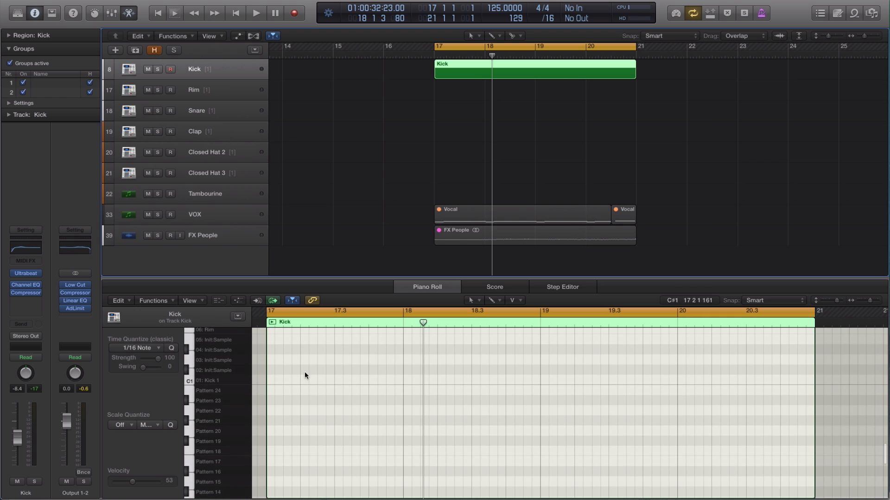
{"action": "left_click", "coordinate": [270, 380]}
{"action": "left_click", "coordinate": [305, 380]}
{"action": "left_click", "coordinate": [339, 380]}
{"action": "left_click_drag", "start_coordinate": [384, 379], "coordinate": [269, 379]}
{"action": "key", "text": "super+r"}
{"action": "key", "text": "Return"}
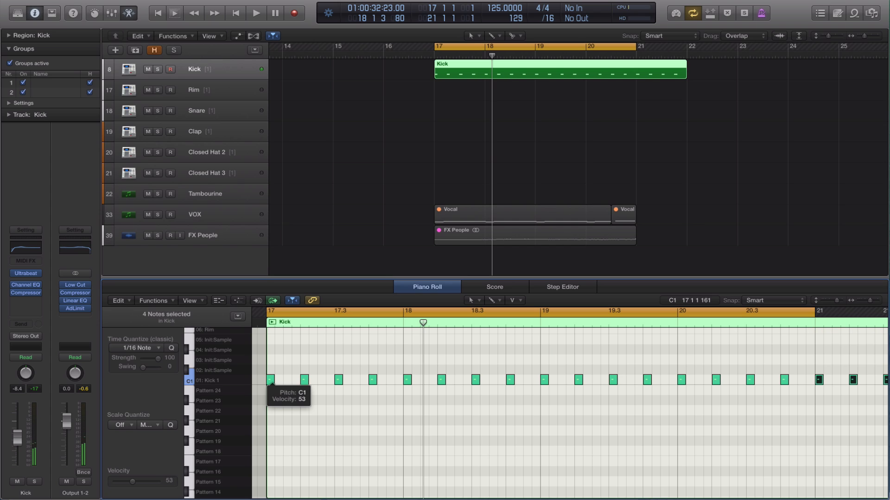
Shorten the Kick region to end at bar 21 while playing back the kick pattern
{"action": "key", "text": "space"}
{"action": "left_click_drag", "start_coordinate": [685, 75], "coordinate": [633, 76]}
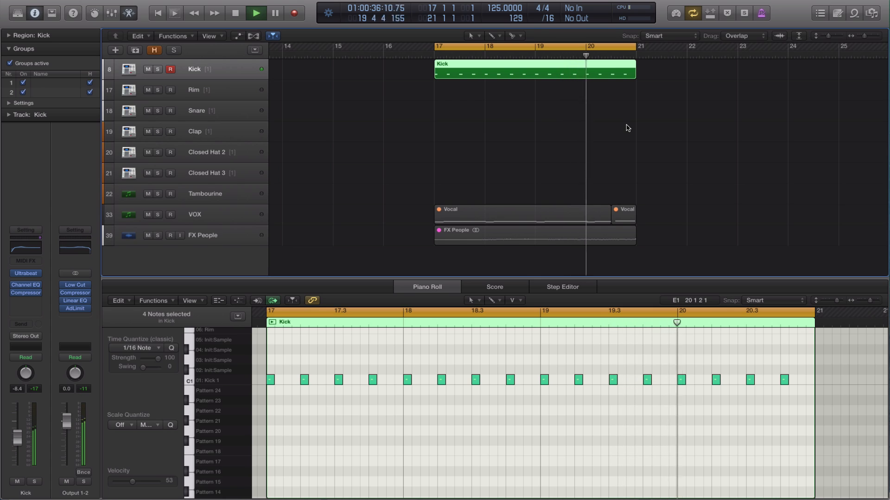
{"action": "key", "text": "space"}
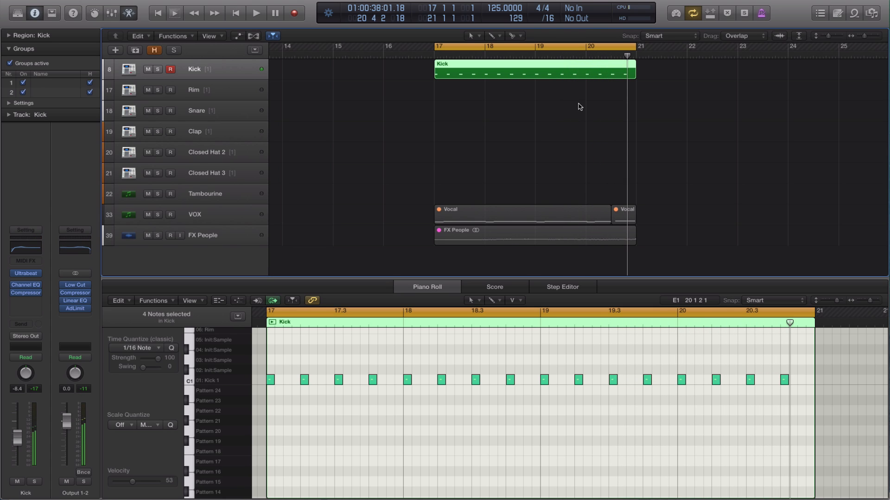
Copy the Kick region onto the Rim track and clear all notes from the copy
{"action": "left_click_drag", "start_coordinate": [548, 67], "coordinate": [539, 91]}
{"action": "left_click_drag", "start_coordinate": [793, 398], "coordinate": [270, 406]}
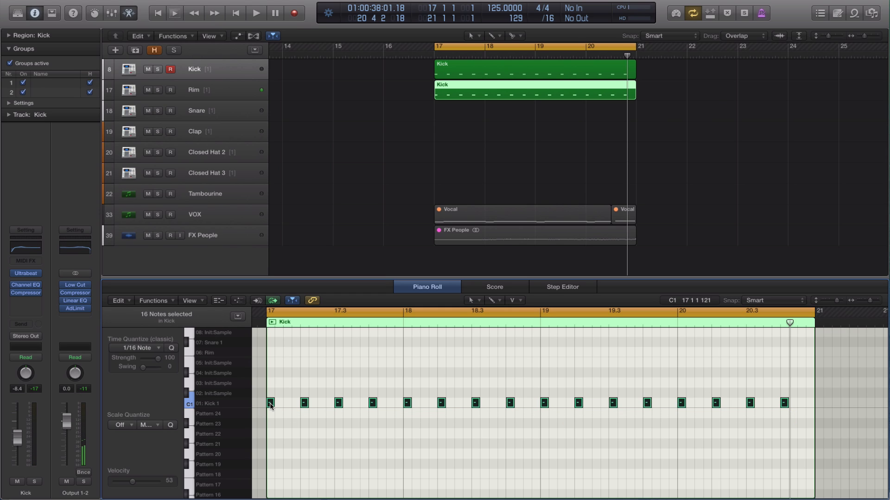
{"action": "key", "text": "Delete"}
{"action": "left_click", "coordinate": [227, 356]}
{"action": "left_click", "coordinate": [231, 355]}
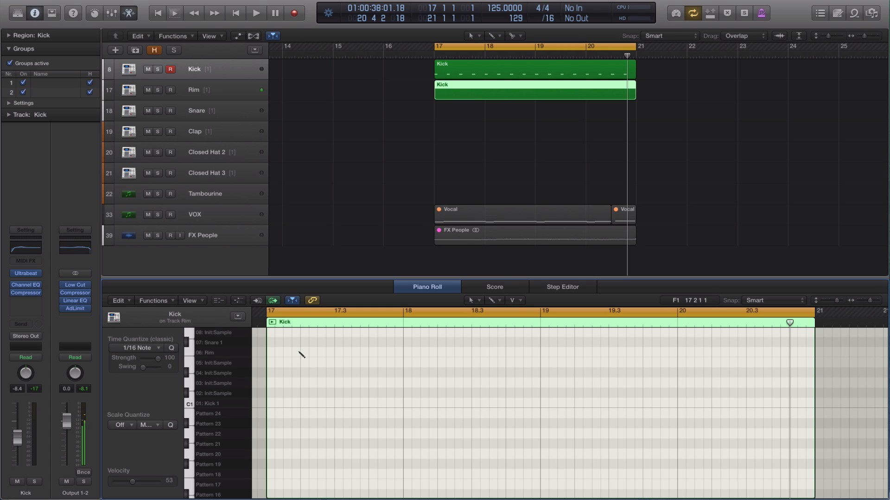
Start playback and shorten the cycle range to bars 17 to 19
{"action": "key", "text": "space"}
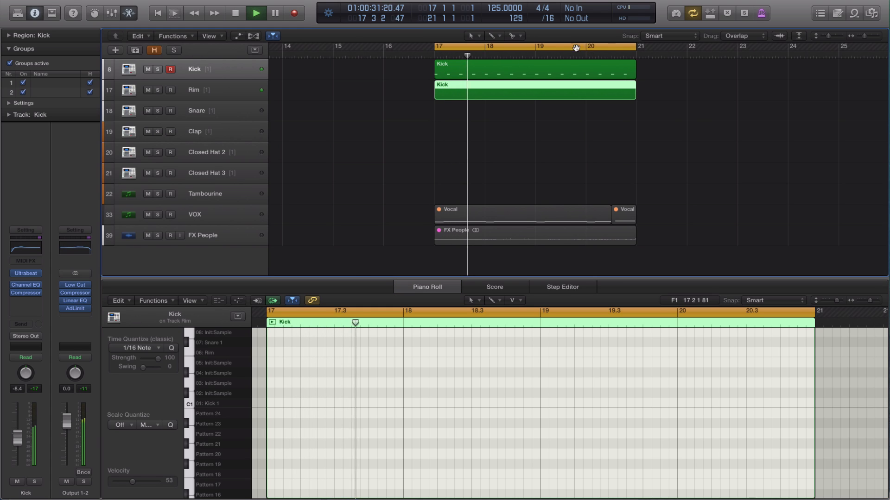
{"action": "left_click", "coordinate": [437, 47]}
{"action": "left_click_drag", "start_coordinate": [438, 47], "coordinate": [534, 48]}
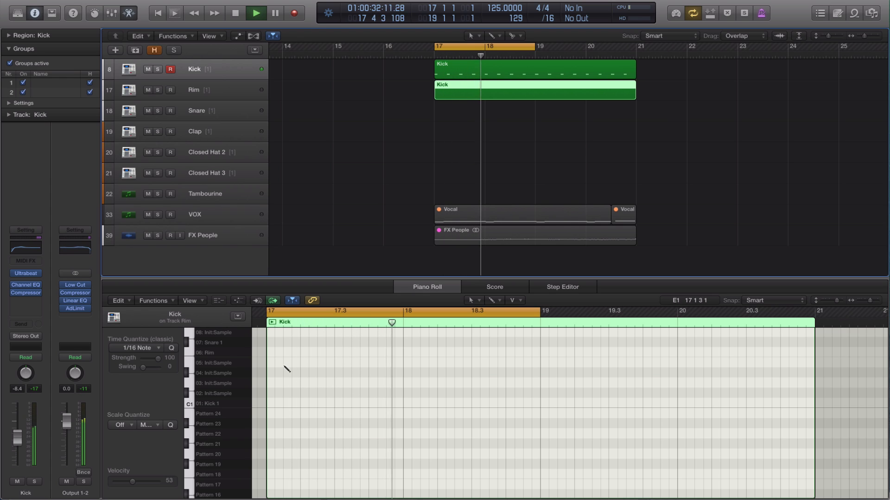
Enter Rim notes on the second, eighth and twelfth sixteenths of bars 17 and 18, removing the misplaced note just before bar 18
{"action": "left_click", "coordinate": [279, 352]}
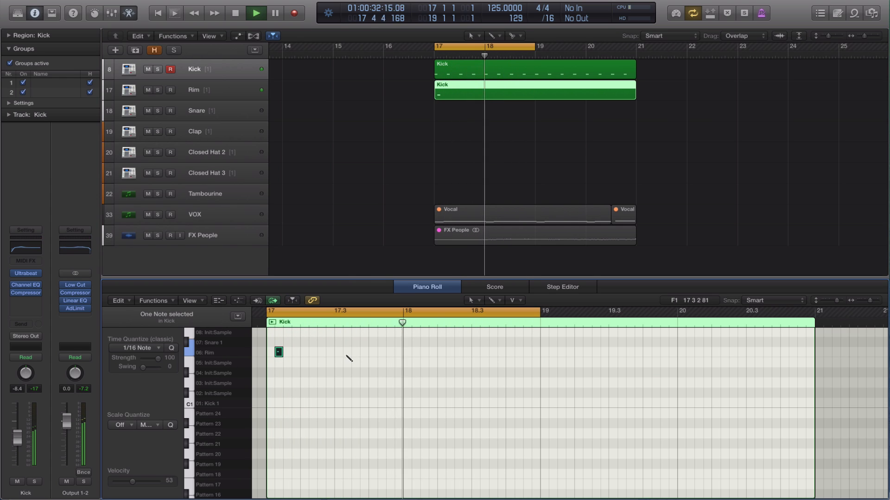
{"action": "left_click", "coordinate": [365, 353]}
{"action": "left_click", "coordinate": [398, 352]}
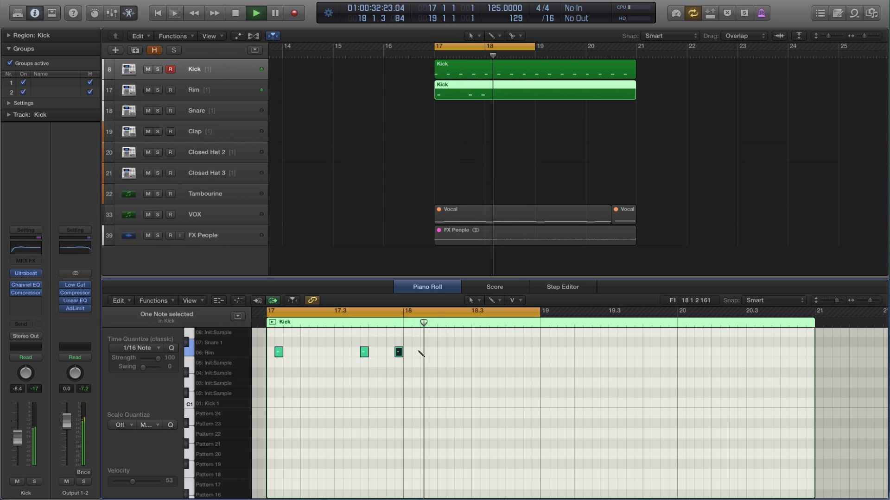
{"action": "left_click", "coordinate": [330, 352]}
{"action": "left_click", "coordinate": [399, 355]}
{"action": "key", "text": "Delete"}
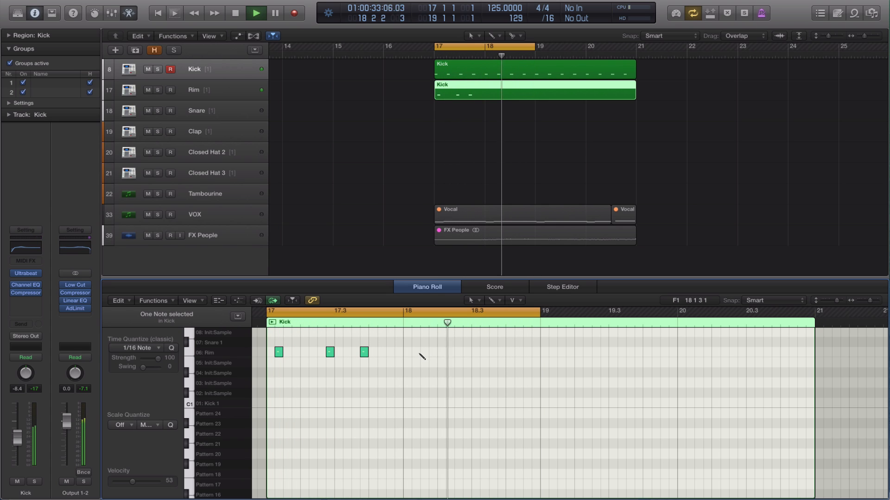
{"action": "left_click", "coordinate": [418, 353]}
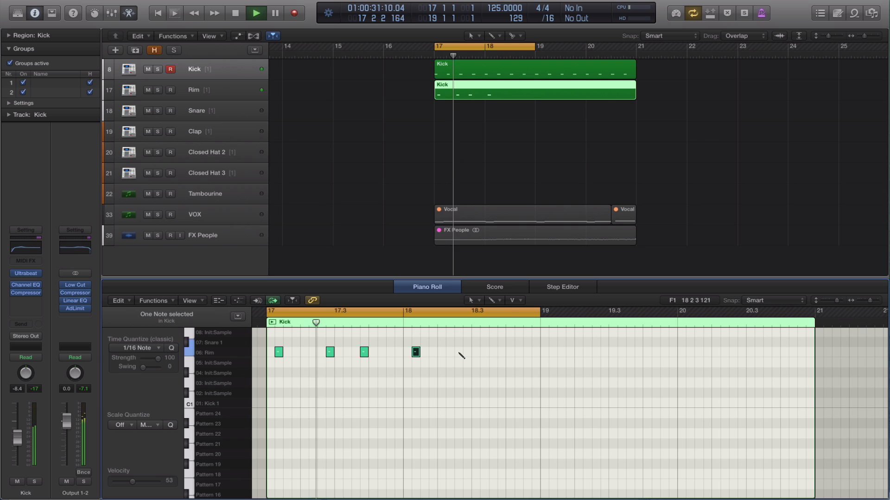
{"action": "left_click", "coordinate": [464, 354]}
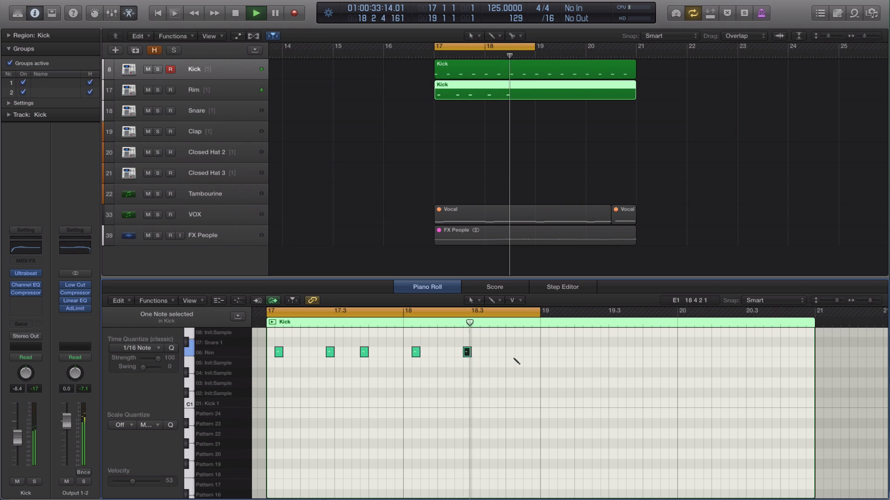
{"action": "left_click", "coordinate": [501, 353]}
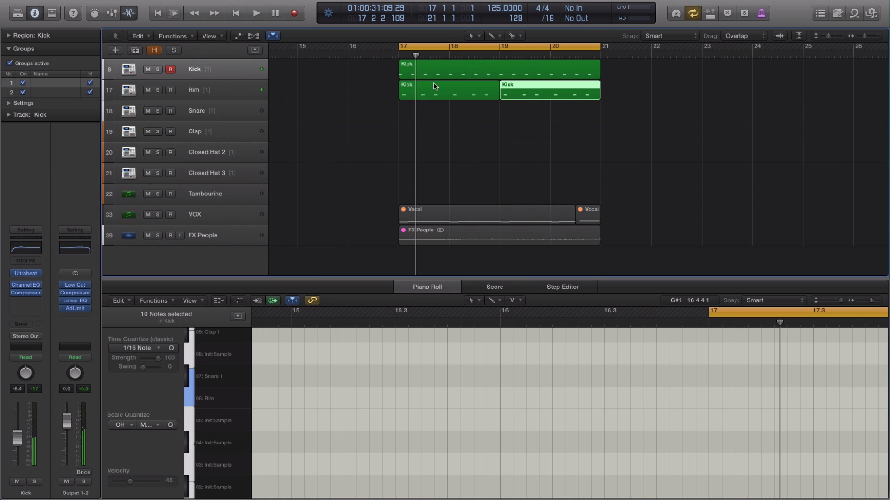
Copy the first Rim region to the Snare track and extend the copy to end at bar 21
{"action": "left_click", "coordinate": [440, 93]}
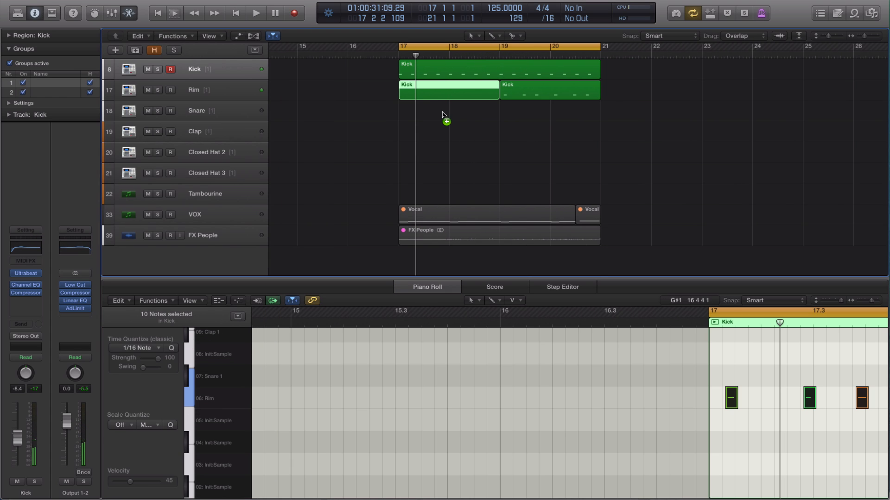
{"action": "left_click_drag", "start_coordinate": [443, 113], "coordinate": [440, 116]}
{"action": "left_click_drag", "start_coordinate": [498, 116], "coordinate": [600, 116]}
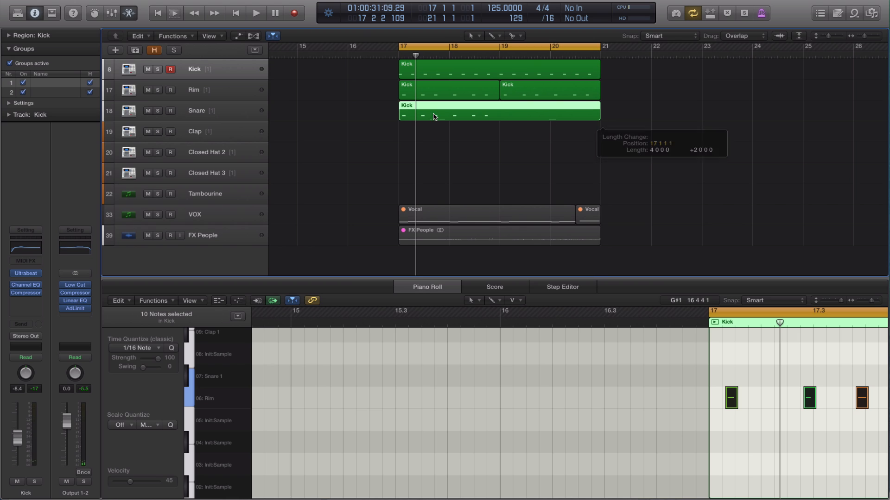
Delete all six copied Rim notes from the Snare track's region
{"action": "scroll", "coordinate": [732, 399], "scroll_direction": "right", "scroll_amount": 10}
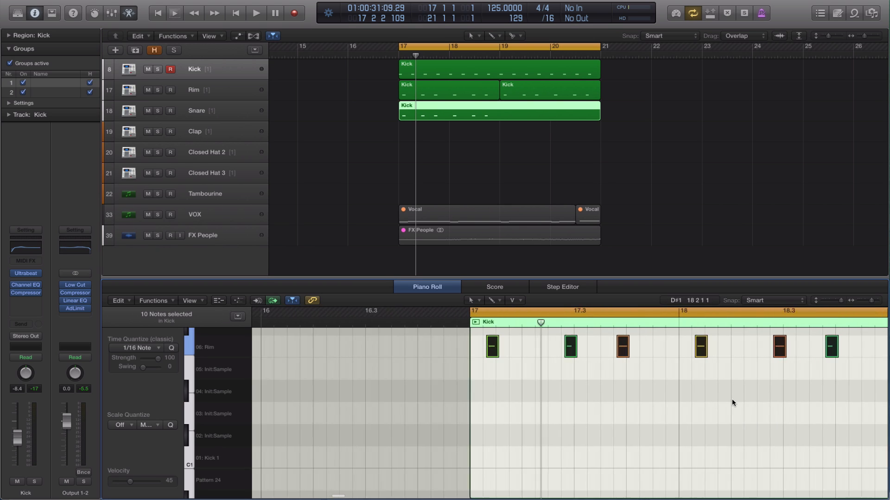
{"action": "scroll", "coordinate": [732, 402], "scroll_direction": "right", "scroll_amount": 1}
{"action": "scroll", "coordinate": [593, 395], "scroll_direction": "down", "scroll_amount": 3}
{"action": "scroll", "coordinate": [593, 395], "scroll_direction": "left", "scroll_amount": 3}
{"action": "scroll", "coordinate": [570, 387], "scroll_direction": "left", "scroll_amount": 2}
{"action": "left_click_drag", "start_coordinate": [587, 365], "coordinate": [304, 358]}
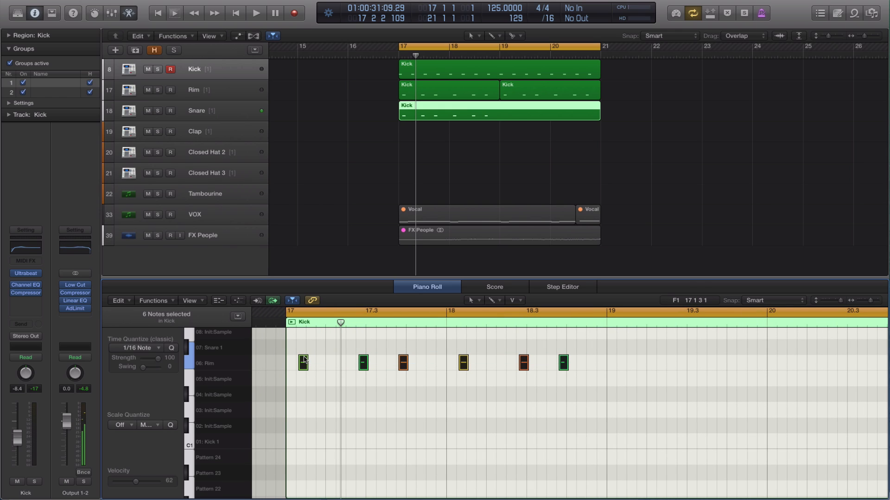
{"action": "key", "text": "Delete"}
Enter Snare 1 notes on beats 2 and 4 of bars 17 and 18, and repeat them once over bars 19 and 20
{"action": "left_click", "coordinate": [331, 347]}
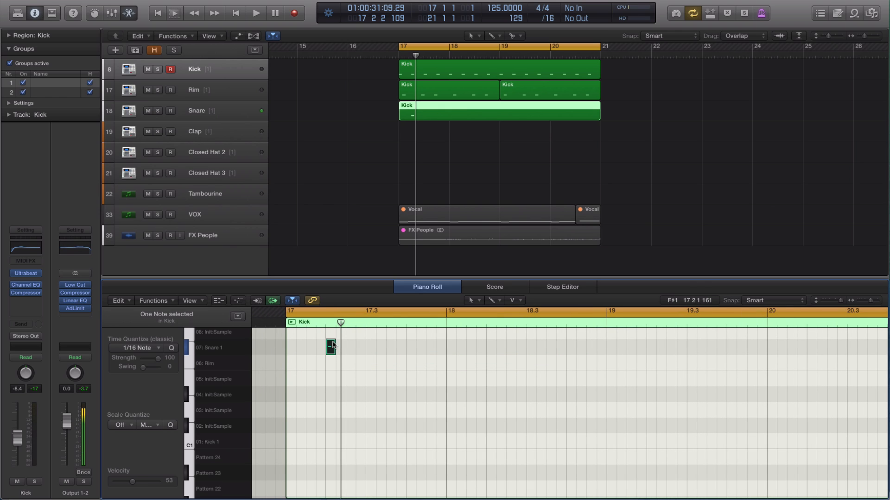
{"action": "left_click", "coordinate": [410, 348]}
{"action": "left_click", "coordinate": [491, 347]}
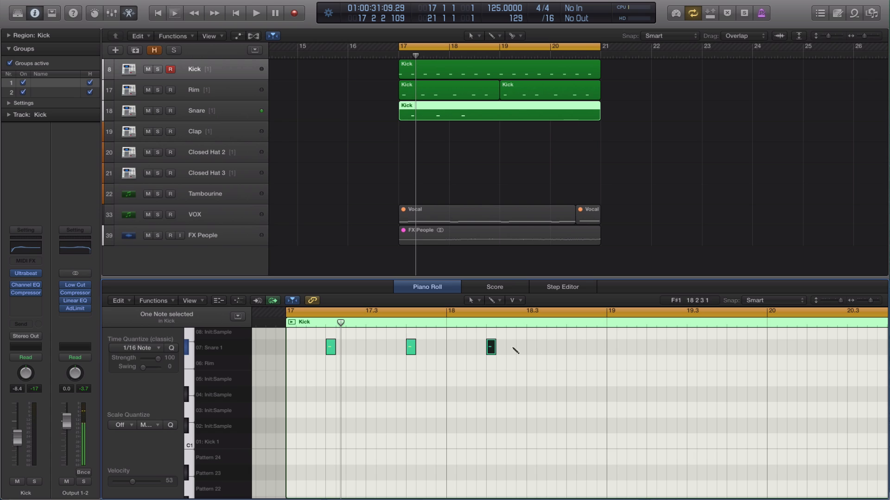
{"action": "left_click", "coordinate": [571, 347]}
{"action": "left_click_drag", "start_coordinate": [586, 349], "coordinate": [326, 343]}
{"action": "key", "text": "super+r"}
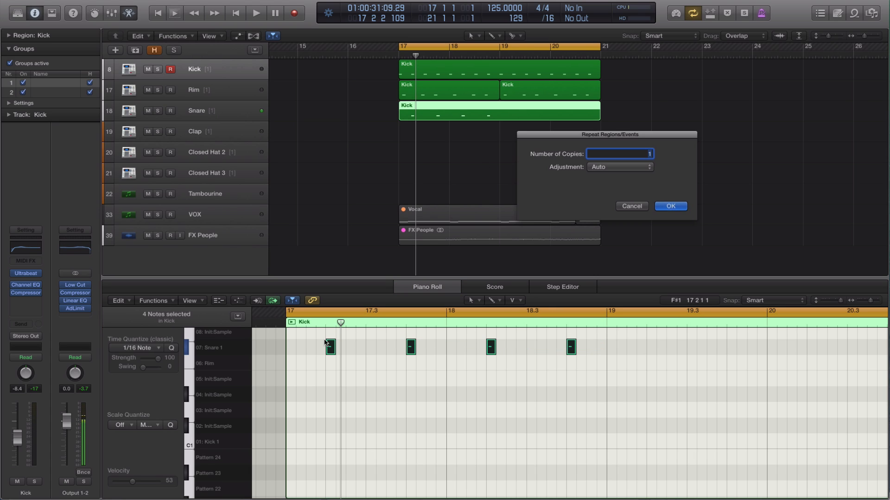
{"action": "key", "text": "Return"}
Play back the kick, rim and snare loop to check the groove
{"action": "key", "text": "space"}
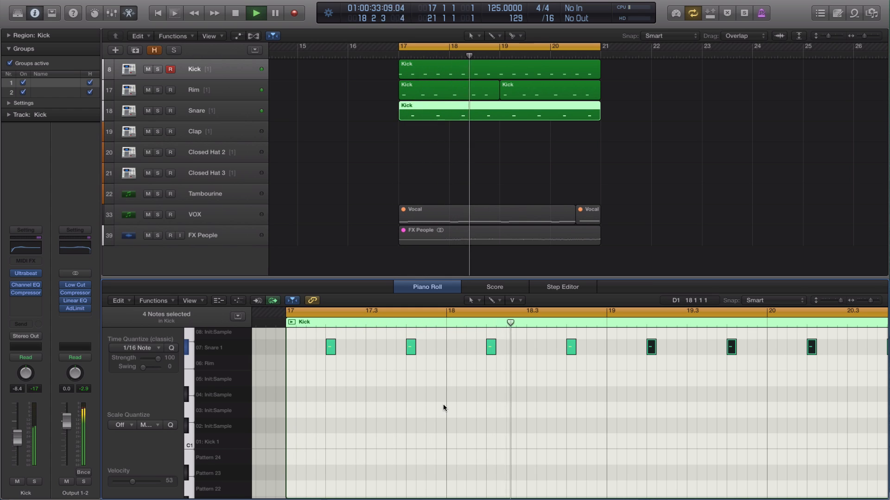
{"action": "key", "text": "space"}
{"action": "key", "text": "space"}
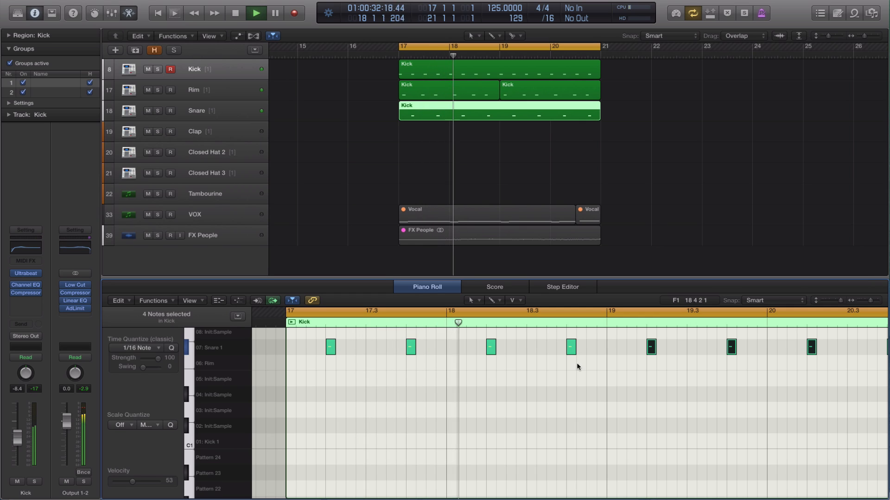
{"action": "key", "text": "space"}
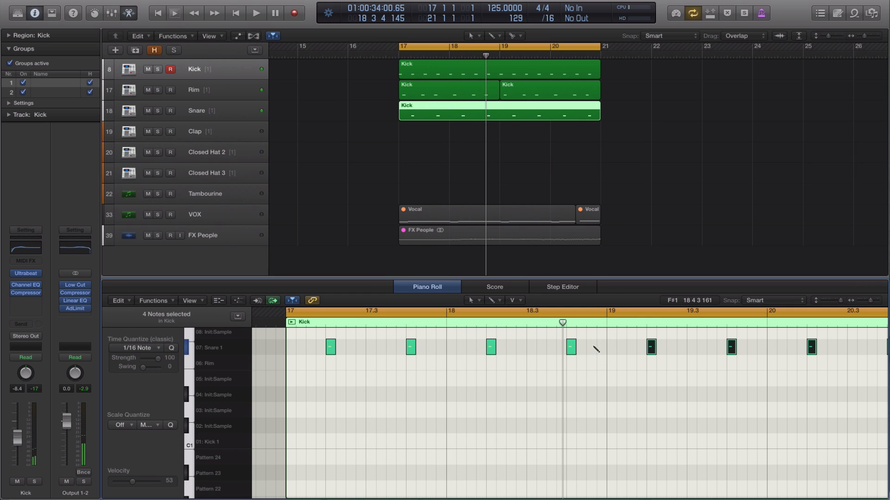
Add an extra Snare 1 note at 18 4 3 and play back the loop with it
{"action": "left_click", "coordinate": [590, 348], "text": "super"}
{"action": "key", "text": "space"}
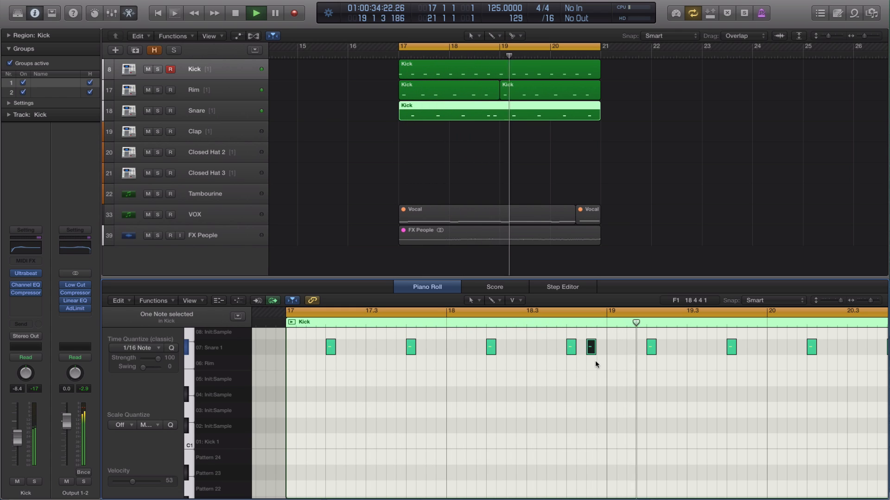
{"action": "scroll", "coordinate": [546, 388], "scroll_direction": "down", "scroll_amount": 3}
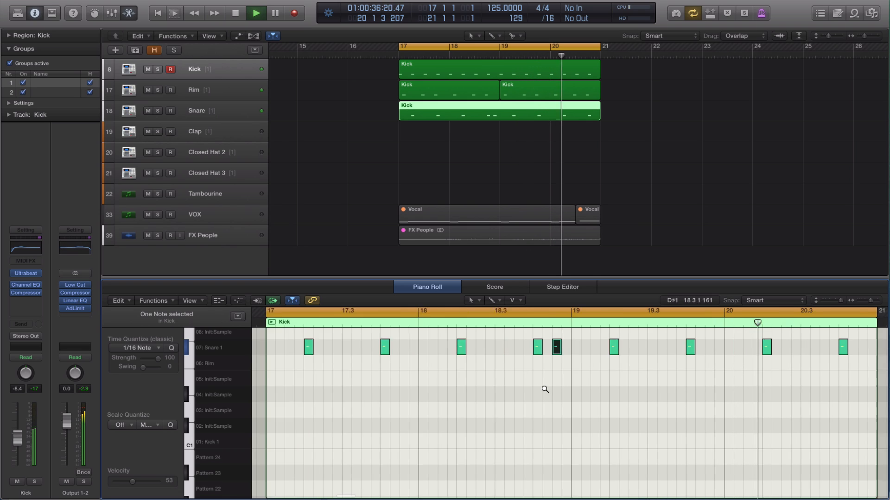
{"action": "key", "text": "space"}
Randomize the velocities of all notes in the Snare region between 40 and 127 using the Random Velocity MIDI transform
{"action": "left_click_drag", "start_coordinate": [844, 368], "coordinate": [288, 334]}
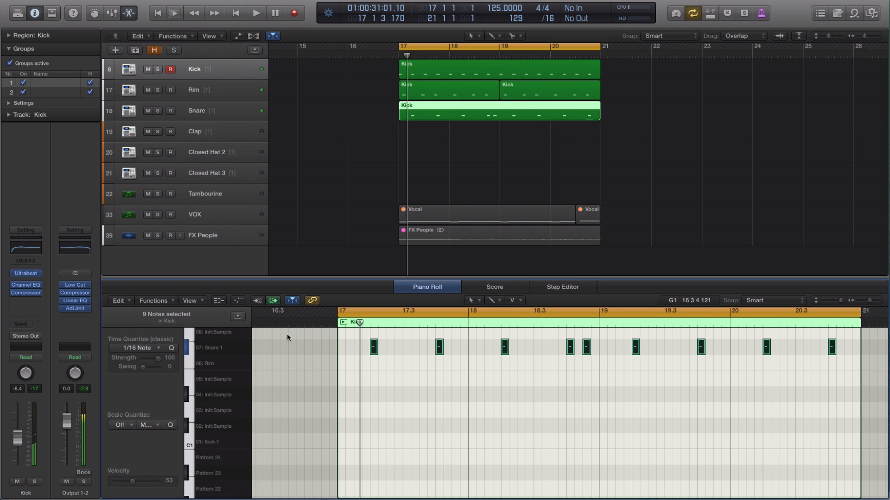
{"action": "left_click", "coordinate": [154, 302]}
{"action": "mouse_move", "coordinate": [205, 387]}
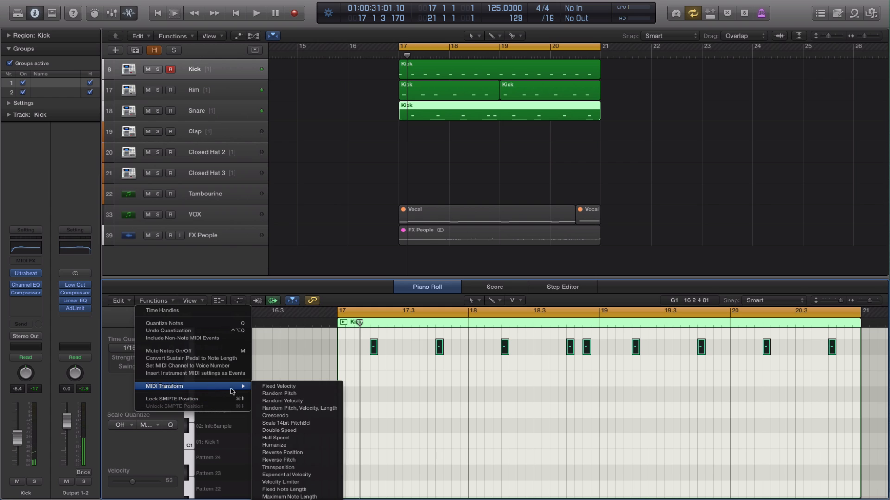
{"action": "left_click", "coordinate": [292, 402]}
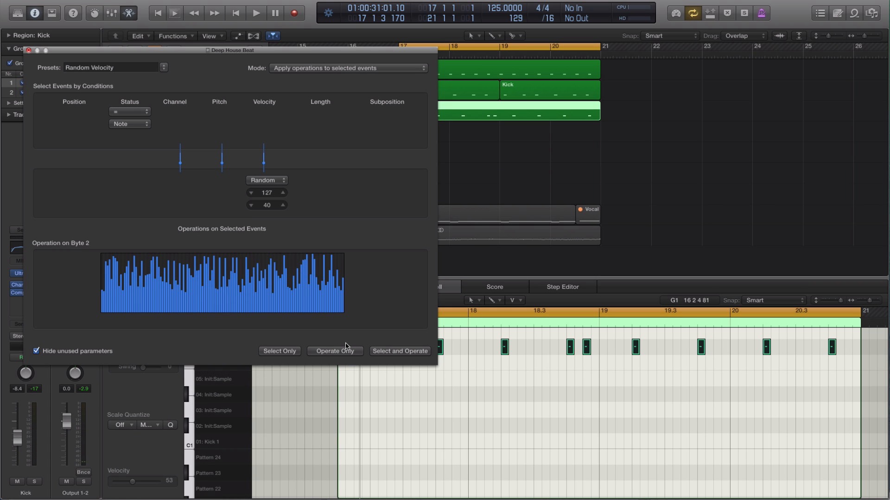
{"action": "left_click", "coordinate": [408, 352]}
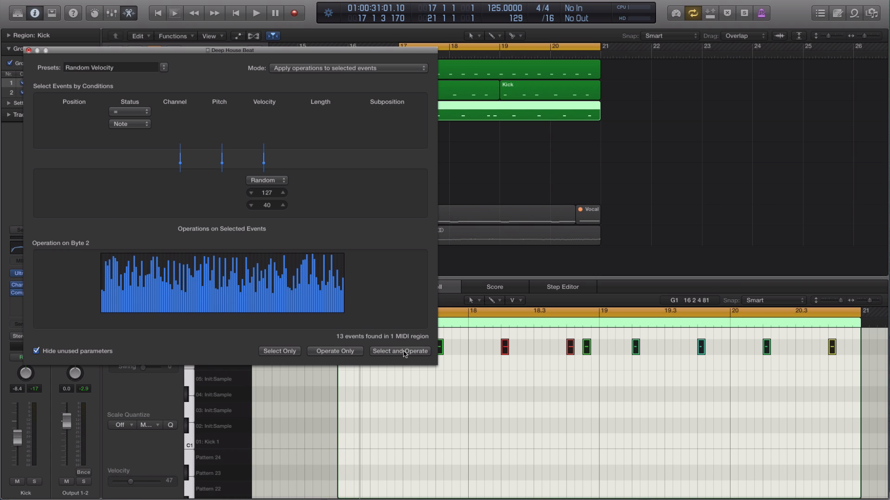
Close the MIDI transform and play back the loop with the randomized snare velocities
{"action": "left_click", "coordinate": [28, 50]}
{"action": "key", "text": "space"}
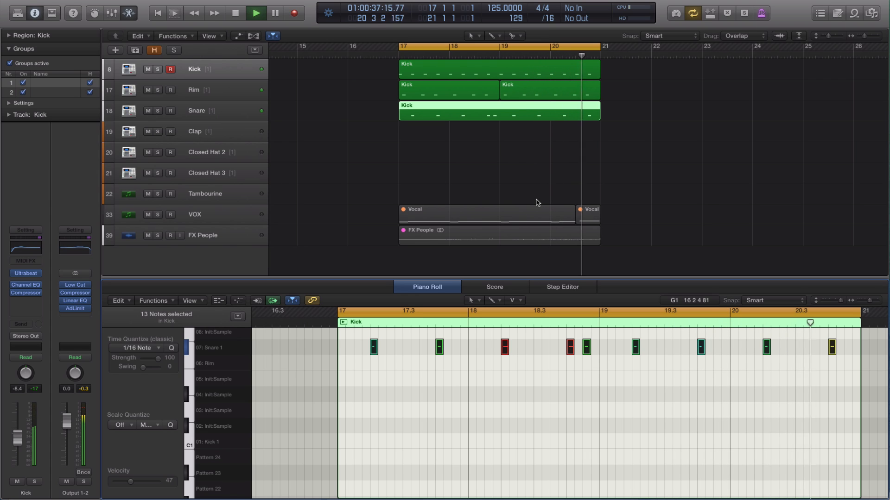
{"action": "key", "text": "space"}
Copy the Snare region to the Clap track and delete the extra note at 18 4 3 from the copy
{"action": "left_click", "coordinate": [491, 145]}
{"action": "left_click", "coordinate": [487, 116]}
{"action": "left_click_drag", "start_coordinate": [487, 116], "coordinate": [482, 136]}
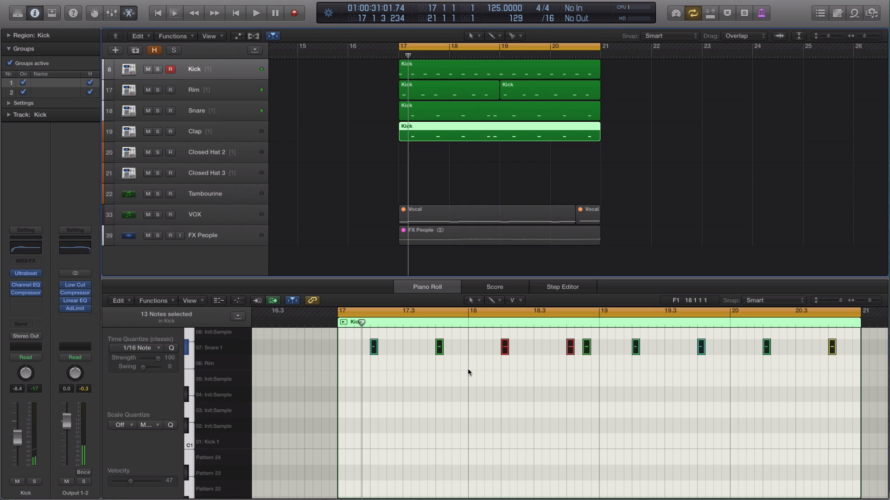
{"action": "scroll", "coordinate": [816, 373], "scroll_direction": "up", "scroll_amount": 1}
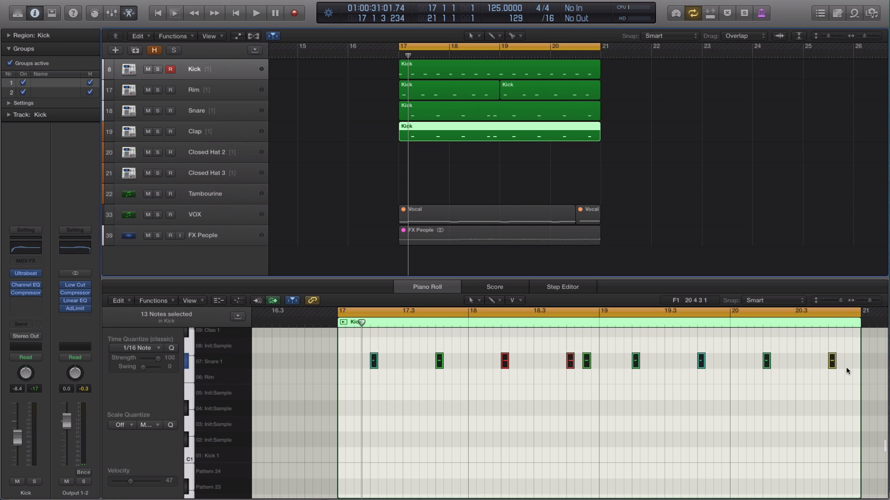
{"action": "left_click", "coordinate": [587, 361]}
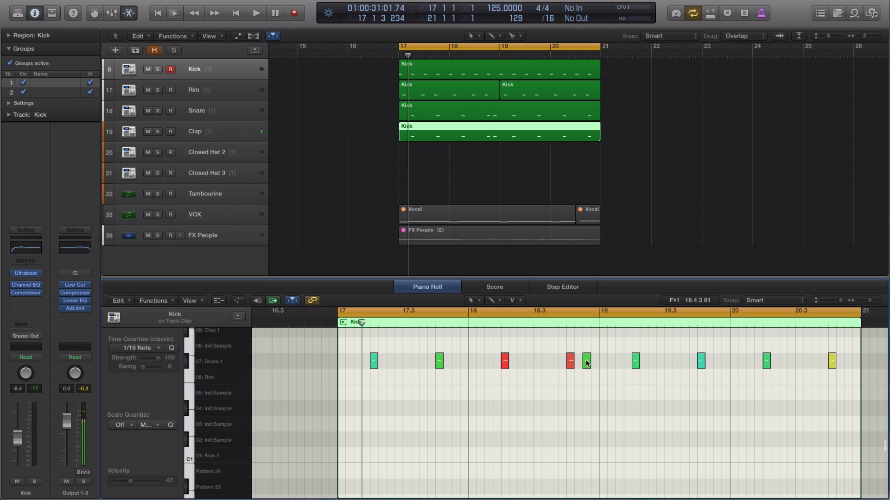
Move the eight remaining notes of the Clap region up to Clap 1 and play back the loop
{"action": "left_click_drag", "start_coordinate": [753, 362], "coordinate": [388, 362]}
{"action": "scroll", "coordinate": [388, 354], "scroll_direction": "up", "scroll_amount": 3}
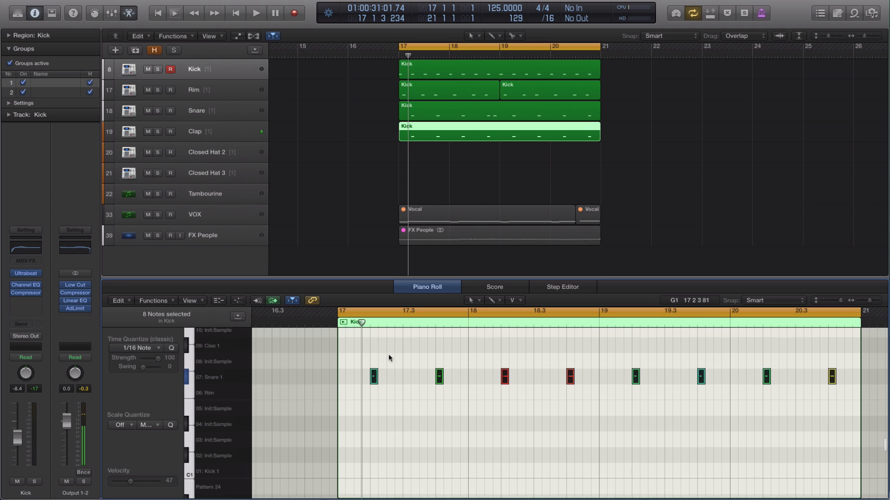
{"action": "mouse_move", "coordinate": [374, 378]}
{"action": "left_click_drag", "start_coordinate": [374, 378], "coordinate": [375, 358]}
{"action": "key", "text": "space"}
{"action": "mouse_move", "coordinate": [375, 358]}
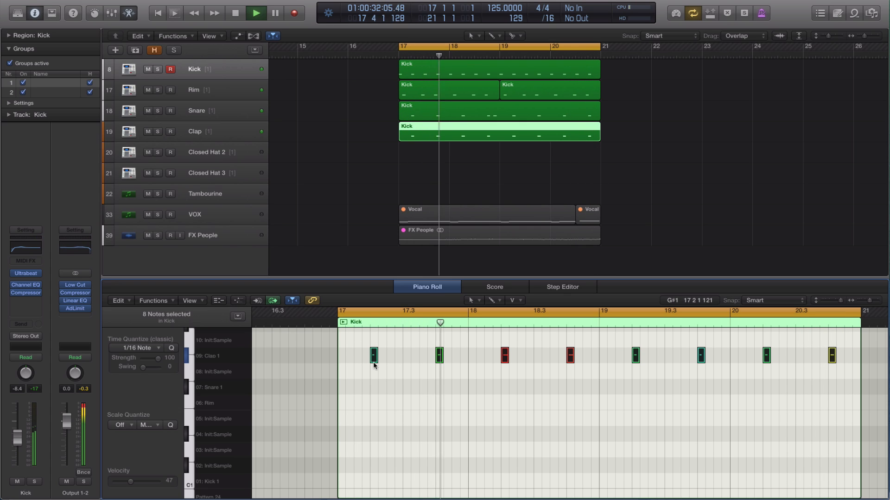
{"action": "left_click", "coordinate": [404, 363]}
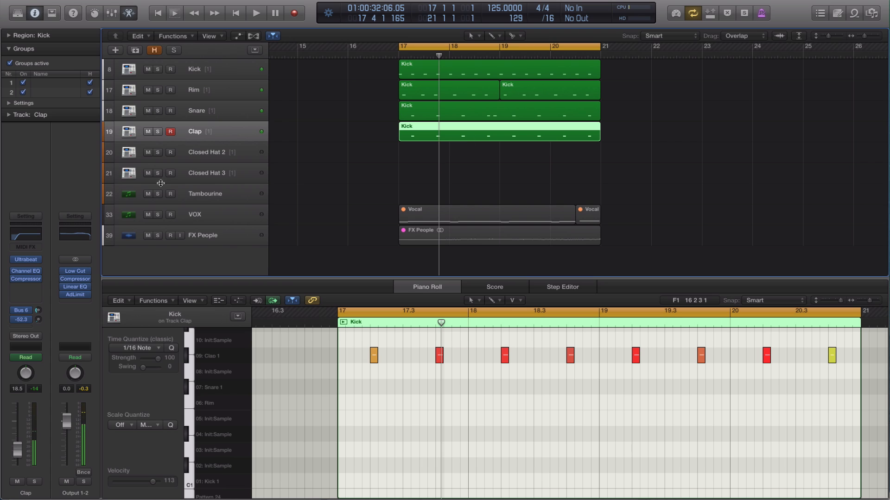
Copy the Clap region to the Closed Hat 2 track and start playback
{"action": "left_click", "coordinate": [442, 161]}
{"action": "left_click", "coordinate": [450, 134]}
{"action": "mouse_move", "coordinate": [453, 152]}
{"action": "left_mouse_down"}
{"action": "mouse_move", "coordinate": [455, 166]}
{"action": "mouse_move", "coordinate": [453, 158]}
{"action": "left_mouse_up"}
{"action": "left_click", "coordinate": [677, 202]}
{"action": "key", "text": "space"}
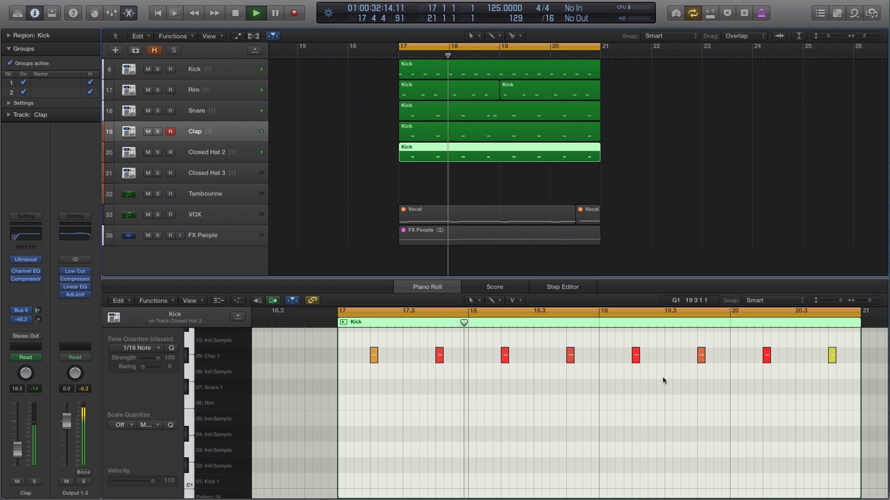
Delete all notes but the first in the Closed Hat 2 region and move that note to Closed Hat 2
{"action": "scroll", "coordinate": [663, 380], "scroll_direction": "down", "scroll_amount": 5}
{"action": "left_click_drag", "start_coordinate": [815, 383], "coordinate": [441, 366]}
{"action": "key", "text": "Delete"}
{"action": "left_click_drag", "start_coordinate": [385, 384], "coordinate": [387, 344]}
{"action": "key", "text": "space"}
{"action": "left_click", "coordinate": [388, 345]}
{"action": "key", "text": "space"}
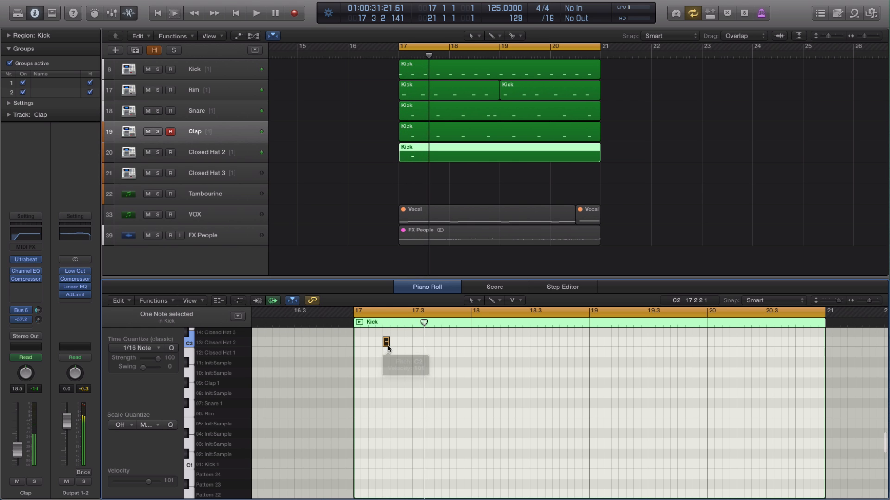
Loop bars 17 and 18 and place Closed Hat 2 notes at 17 3 1, 17 3 3 and 18 3 1
{"action": "key", "text": "space"}
{"action": "scroll", "coordinate": [400, 347], "scroll_direction": "up", "scroll_amount": 4}
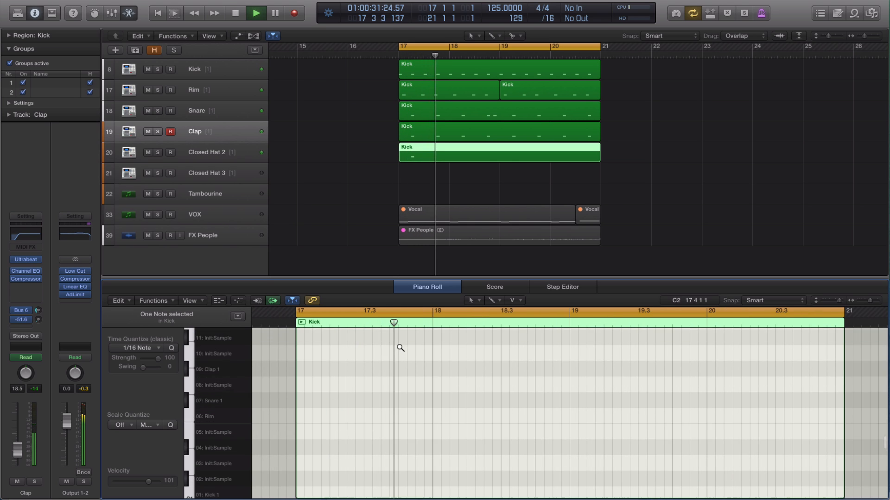
{"action": "scroll", "coordinate": [400, 347], "scroll_direction": "down", "scroll_amount": 1}
{"action": "scroll", "coordinate": [400, 349], "scroll_direction": "left", "scroll_amount": 4}
{"action": "scroll", "coordinate": [400, 350], "scroll_direction": "up", "scroll_amount": 8}
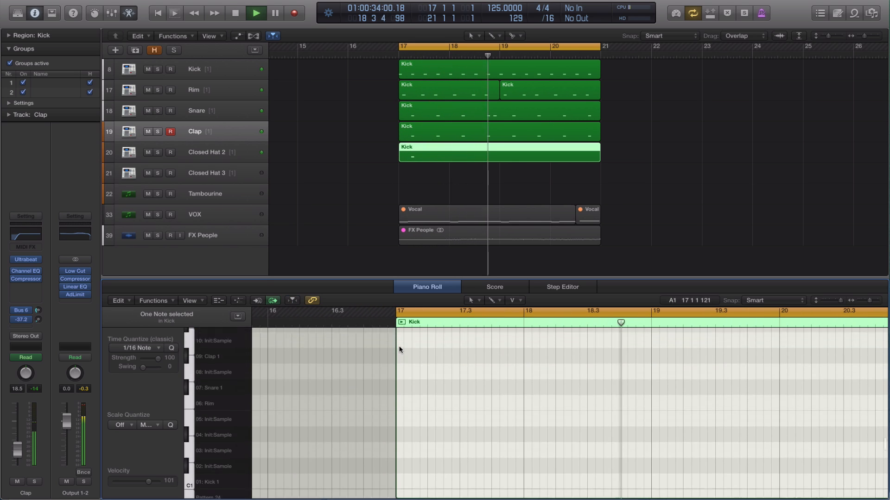
{"action": "scroll", "coordinate": [400, 350], "scroll_direction": "down", "scroll_amount": 5}
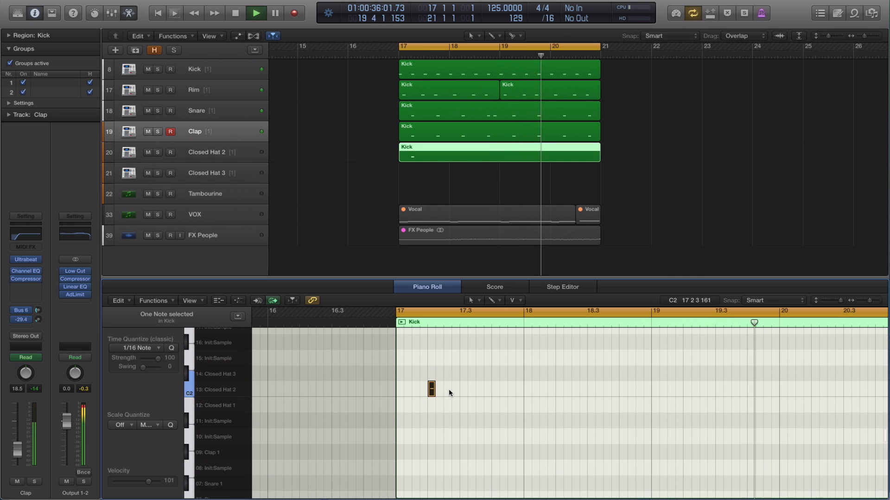
{"action": "left_click_drag", "start_coordinate": [410, 47], "coordinate": [500, 46]}
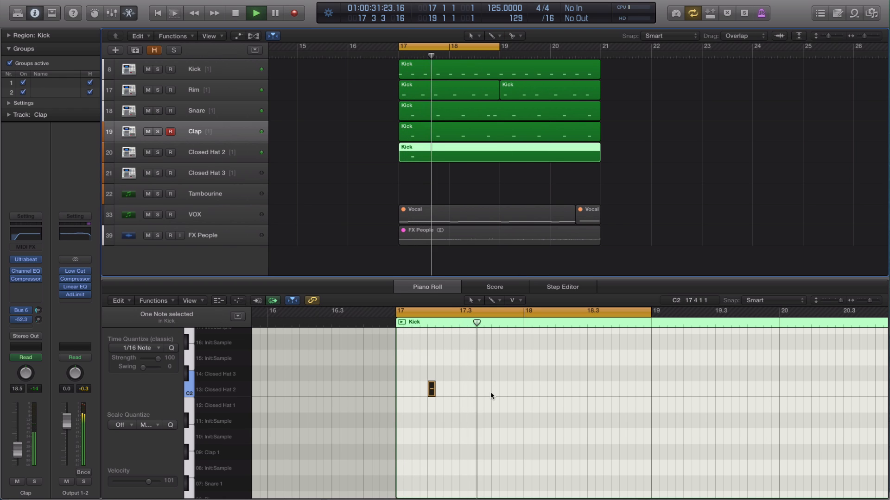
{"action": "left_click_drag", "start_coordinate": [432, 390], "coordinate": [591, 391]}
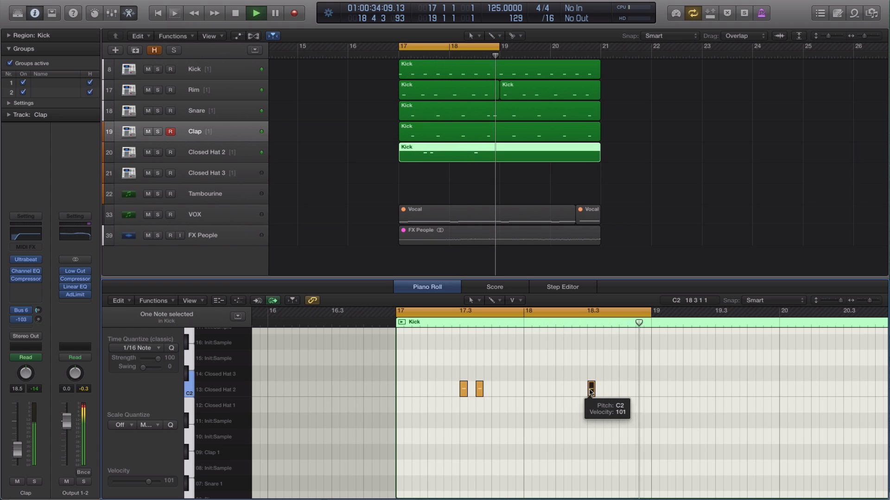
Try shortening the Closed Hat 2 region to bars 17 and 18 and repeating it once over bars 19 and 20
{"action": "left_click_drag", "start_coordinate": [599, 159], "coordinate": [491, 160]}
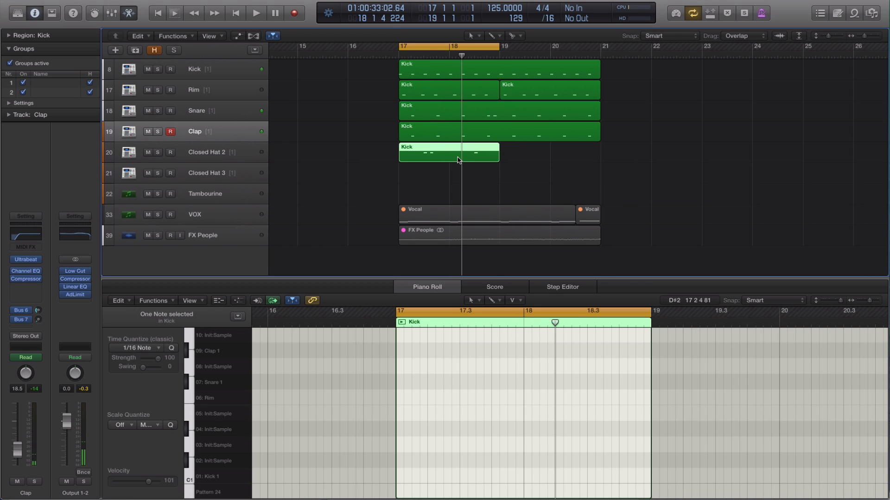
{"action": "left_click", "coordinate": [488, 177]}
{"action": "left_click", "coordinate": [471, 152]}
{"action": "key", "text": "super+r"}
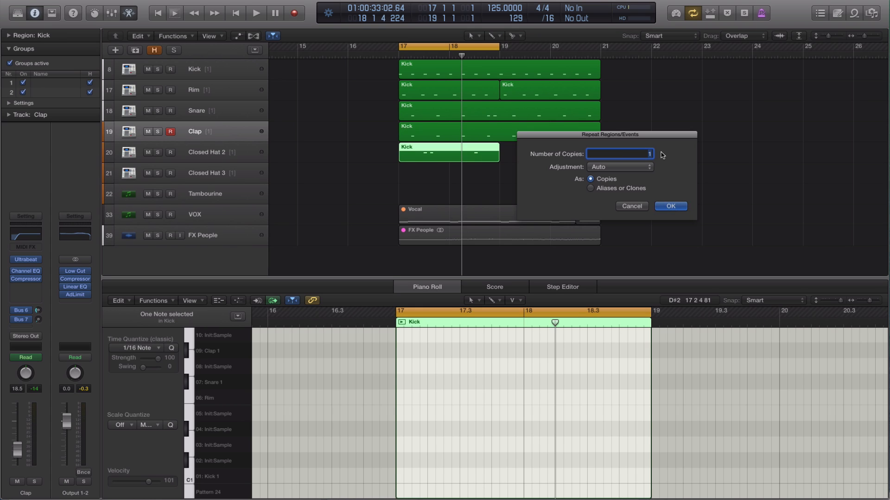
{"action": "key", "text": "Return"}
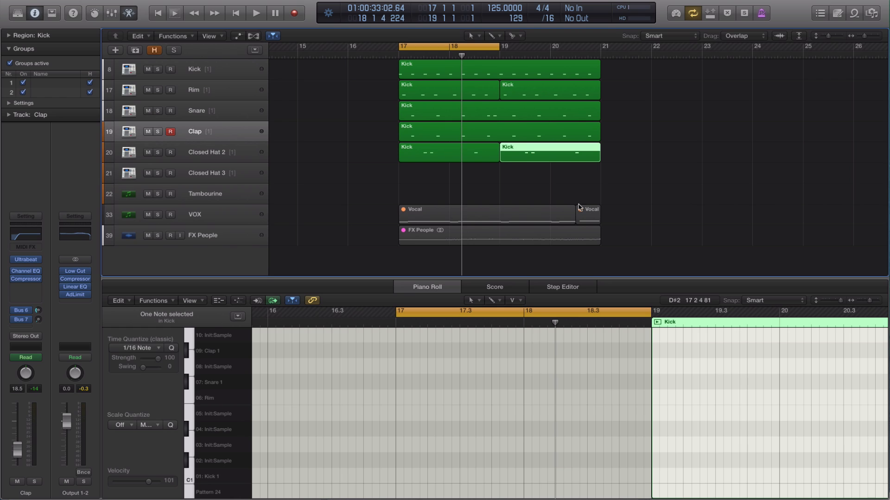
Extend the cycle to bars 17 through 20, and replace the repeated Closed Hat 2 region by lengthening the first one to bar 21
{"action": "left_click_drag", "start_coordinate": [496, 46], "coordinate": [600, 46]}
{"action": "left_click", "coordinate": [474, 154]}
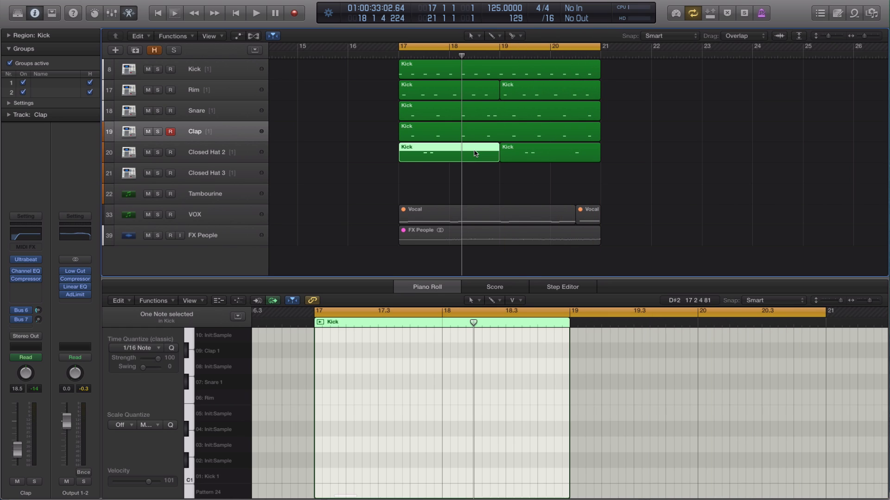
{"action": "left_click", "coordinate": [528, 157]}
{"action": "key", "text": "Delete"}
{"action": "left_click_drag", "start_coordinate": [497, 158], "coordinate": [600, 160]}
Repeat the three Closed Hat 2 notes once over bars 19 and 20 and play back the loop
{"action": "scroll", "coordinate": [452, 348], "scroll_direction": "up", "scroll_amount": 8}
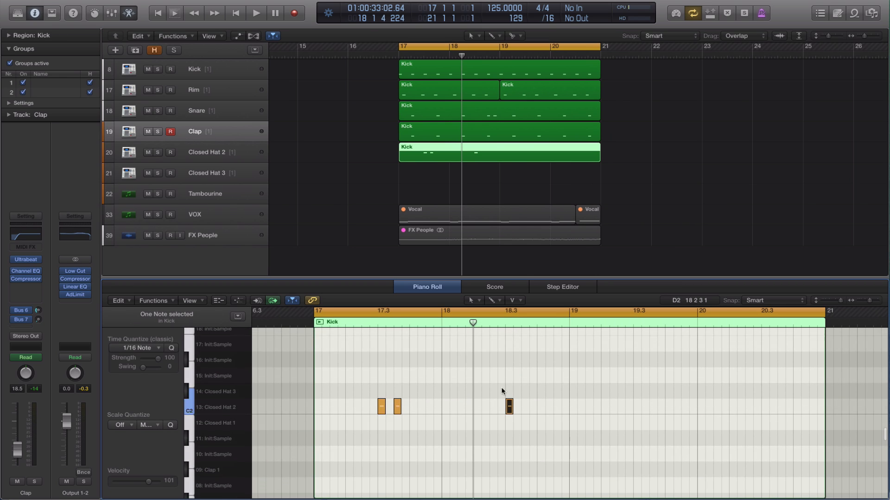
{"action": "key", "text": "super+r"}
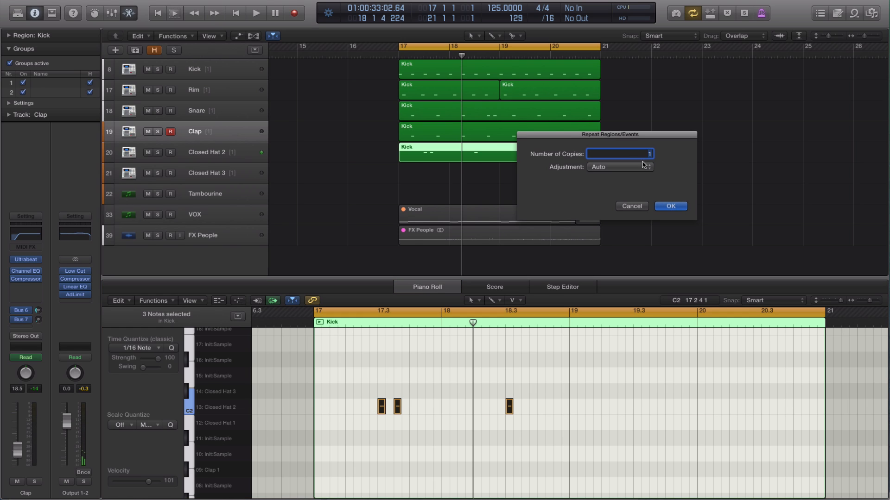
{"action": "key", "text": "Return"}
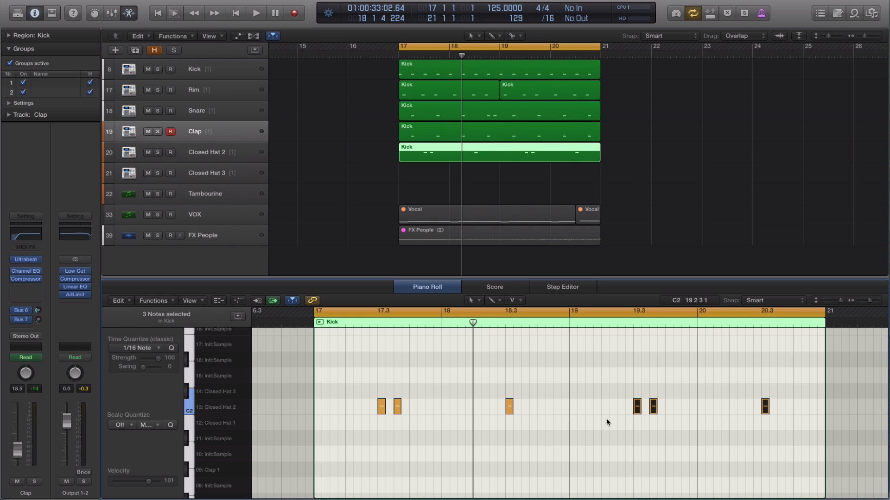
{"action": "key", "text": "space"}
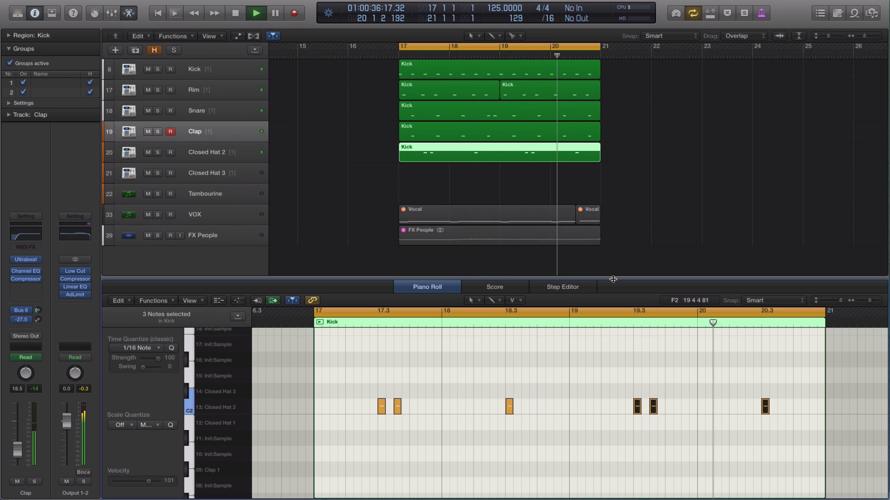
{"action": "key", "text": "space"}
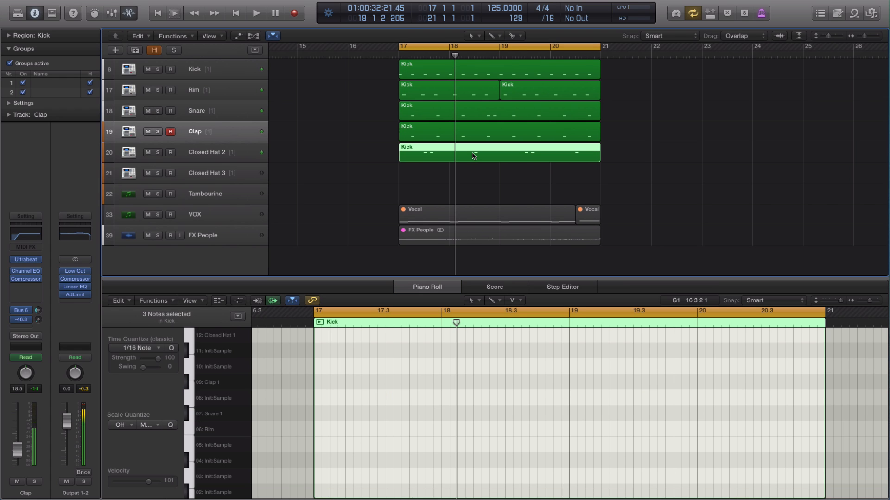
Copy the Closed Hat 2 region to the Closed Hat 3 track and bring its notes into view during playback
{"action": "left_click_drag", "start_coordinate": [474, 155], "coordinate": [472, 176]}
{"action": "key", "text": "space"}
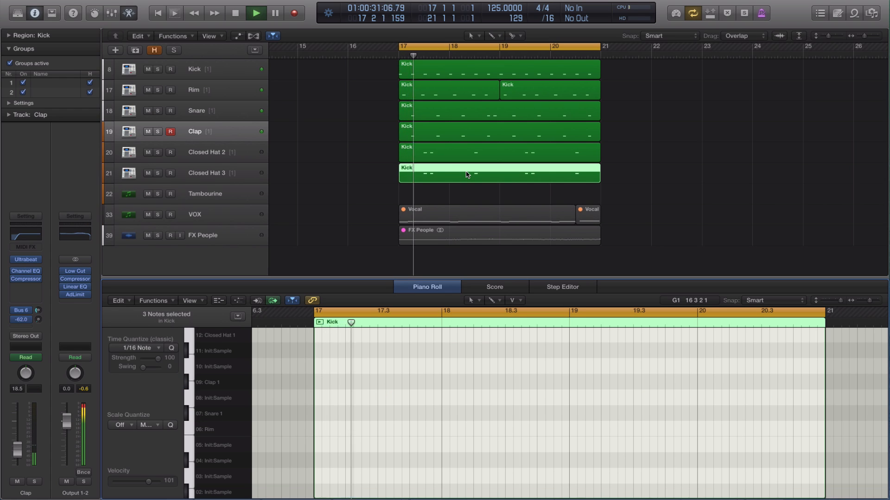
{"action": "scroll", "coordinate": [481, 362], "scroll_direction": "up", "scroll_amount": 3}
{"action": "scroll", "coordinate": [482, 362], "scroll_direction": "up", "scroll_amount": 1}
{"action": "key", "text": "space"}
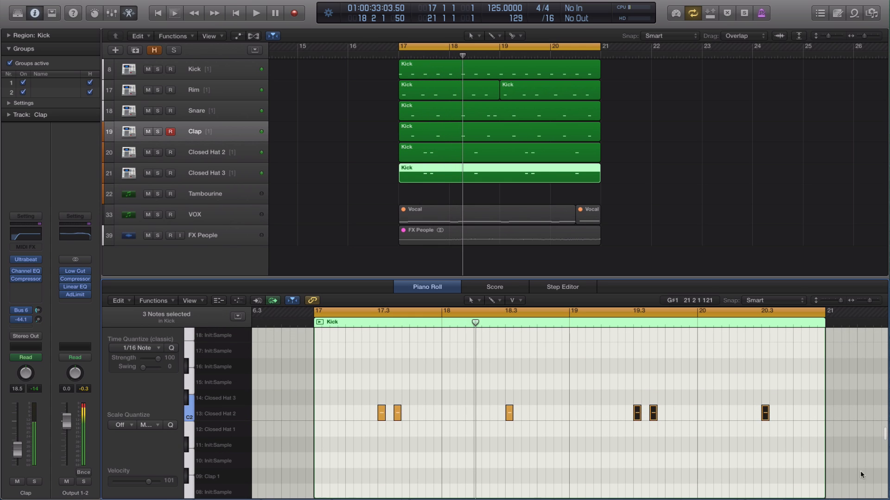
Move all six notes of the copied region up to Closed Hat 3 and play back the loop
{"action": "mouse_move", "coordinate": [382, 412]}
{"action": "left_mouse_down"}
{"action": "mouse_move", "coordinate": [383, 400]}
{"action": "mouse_move", "coordinate": [397, 408]}
{"action": "left_mouse_up"}
{"action": "key", "text": "space"}
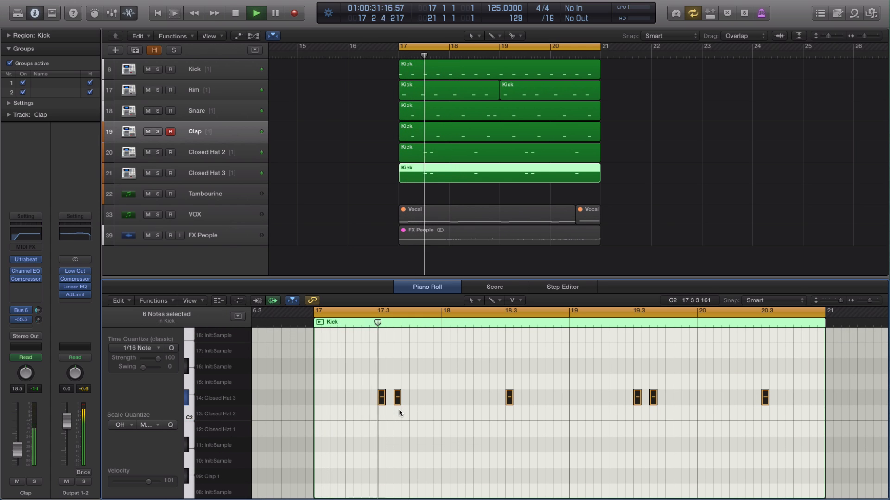
{"action": "left_click", "coordinate": [396, 415]}
{"action": "key", "text": "space"}
Move the first two Closed Hat 3 notes to 17 1 3 and 17 2 3 while looping only bar 17
{"action": "left_click", "coordinate": [380, 399]}
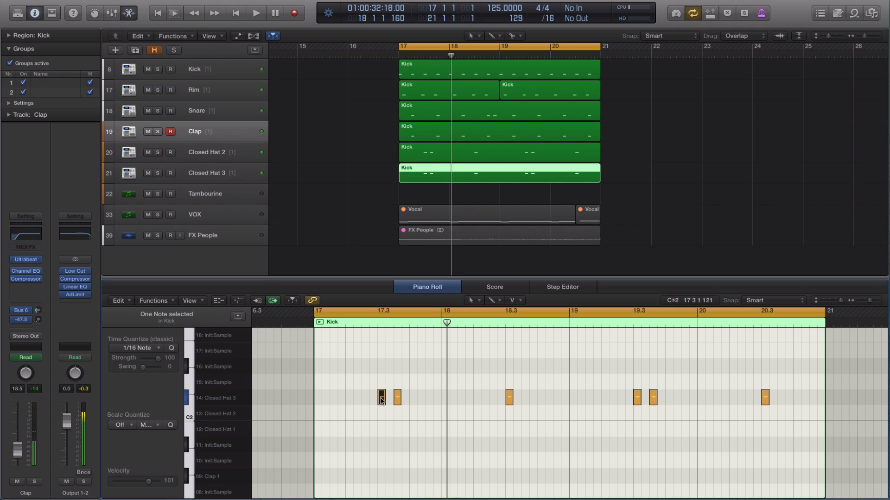
{"action": "left_click_drag", "start_coordinate": [381, 397], "coordinate": [334, 402]}
{"action": "key", "text": "space"}
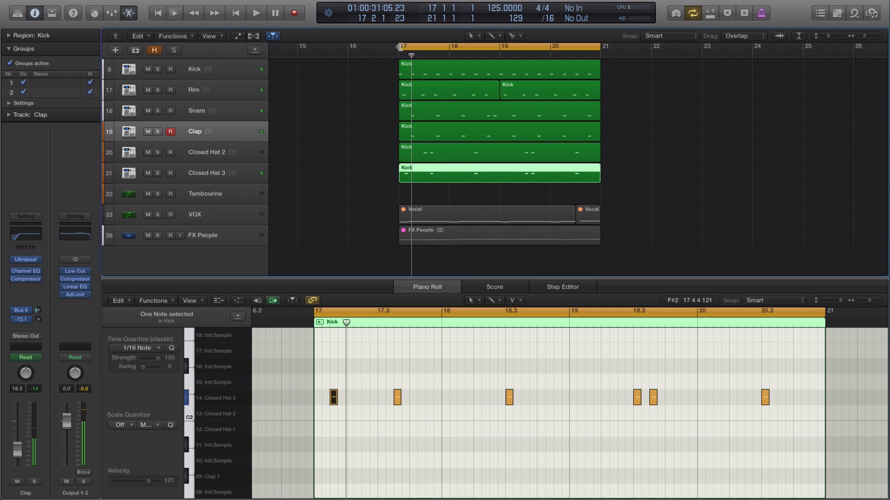
{"action": "left_click_drag", "start_coordinate": [428, 46], "coordinate": [449, 48]}
{"action": "key", "text": "space"}
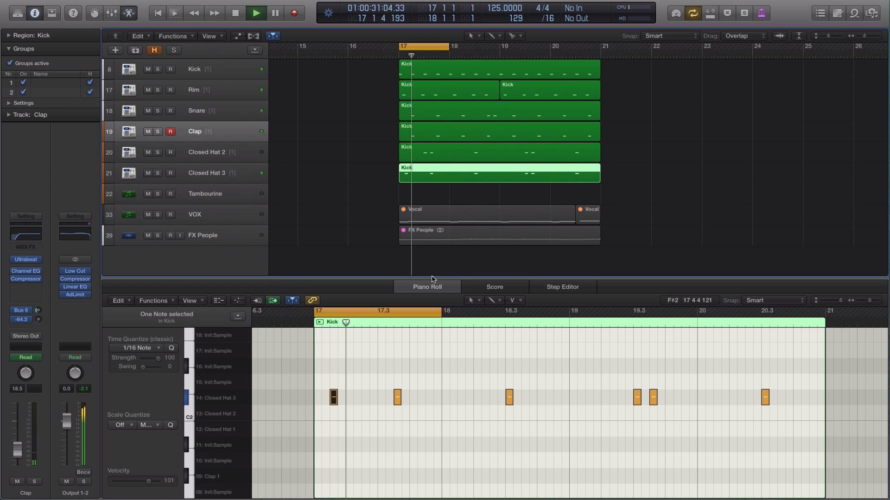
{"action": "left_click_drag", "start_coordinate": [397, 397], "coordinate": [366, 398]}
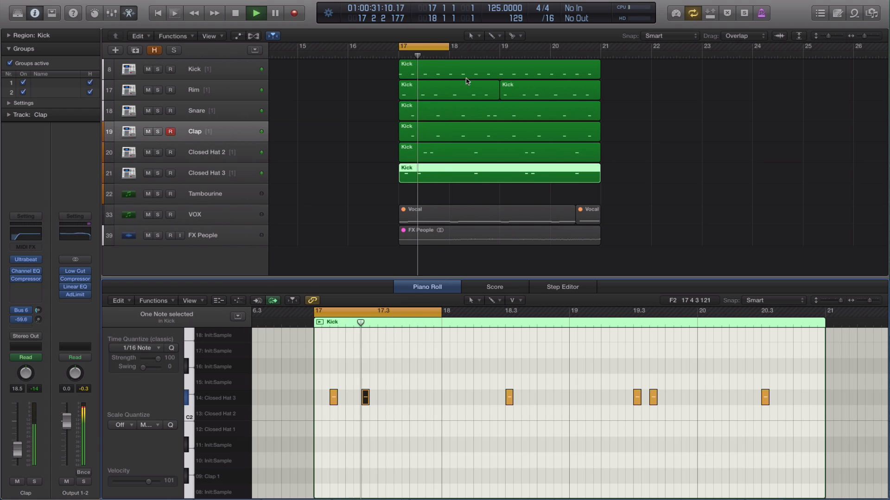
{"action": "key", "text": "space"}
Loop bar 18 and try the third Closed Hat 3 note at 18 4 3 during playback
{"action": "left_click_drag", "start_coordinate": [447, 47], "coordinate": [469, 32]}
{"action": "key", "text": "space"}
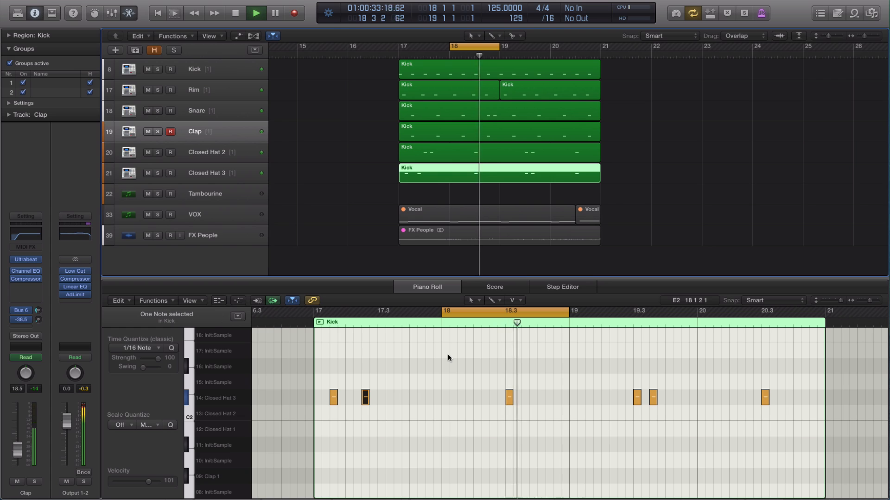
{"action": "left_click_drag", "start_coordinate": [507, 393], "coordinate": [558, 398]}
{"action": "key", "text": "space"}
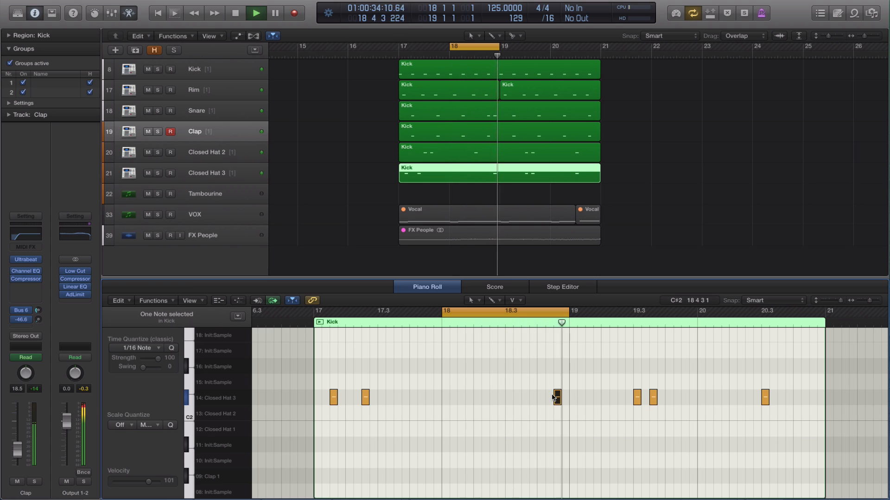
{"action": "key", "text": "space"}
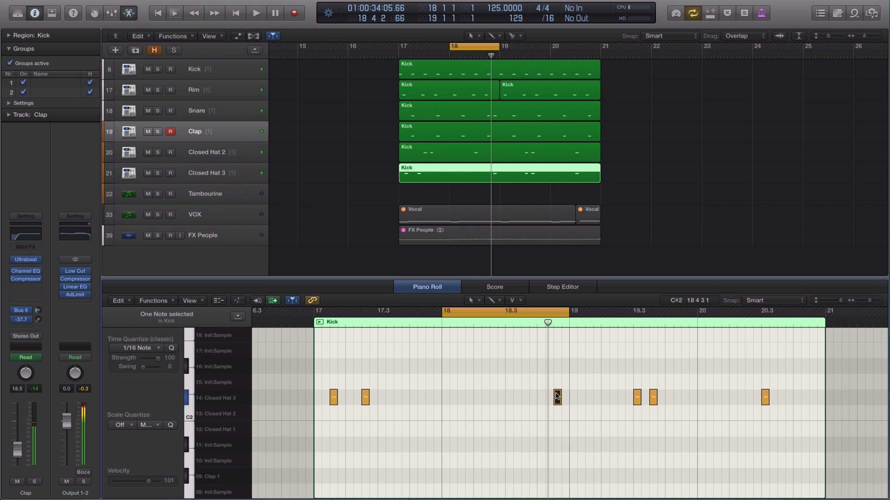
Move the third Closed Hat 3 note to 17 4 3 and play back bar 17 as the loop
{"action": "left_click_drag", "start_coordinate": [557, 397], "coordinate": [429, 397]}
{"action": "left_click_drag", "start_coordinate": [474, 311], "coordinate": [349, 312]}
{"action": "key", "text": "space"}
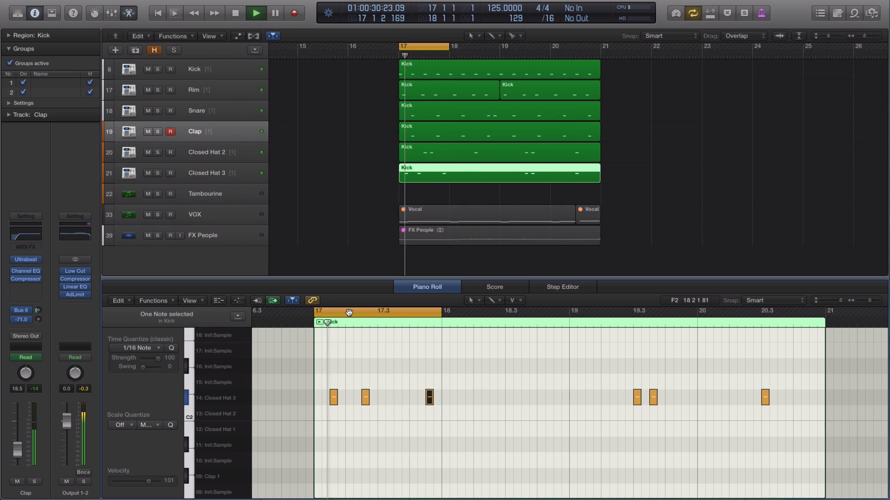
Loop bar 18 and add a Closed Hat 3 note at 18 1 3, listening to it in playback
{"action": "left_click_drag", "start_coordinate": [349, 312], "coordinate": [477, 311]}
{"action": "key", "text": "space"}
{"action": "key", "text": "space"}
{"action": "key", "text": "space"}
{"action": "key", "text": "space"}
{"action": "key", "text": "space"}
{"action": "left_click", "coordinate": [461, 398]}
{"action": "key", "text": "space"}
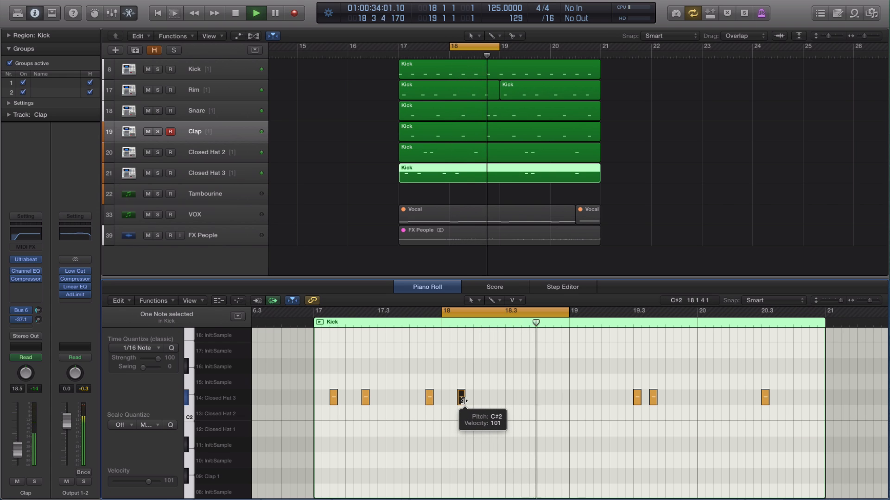
Add Closed Hat 3 notes at 18 2 3, 18 3 3 and 18 4 3 while bar 18 loops, and stop playback
{"action": "left_click", "coordinate": [493, 397]}
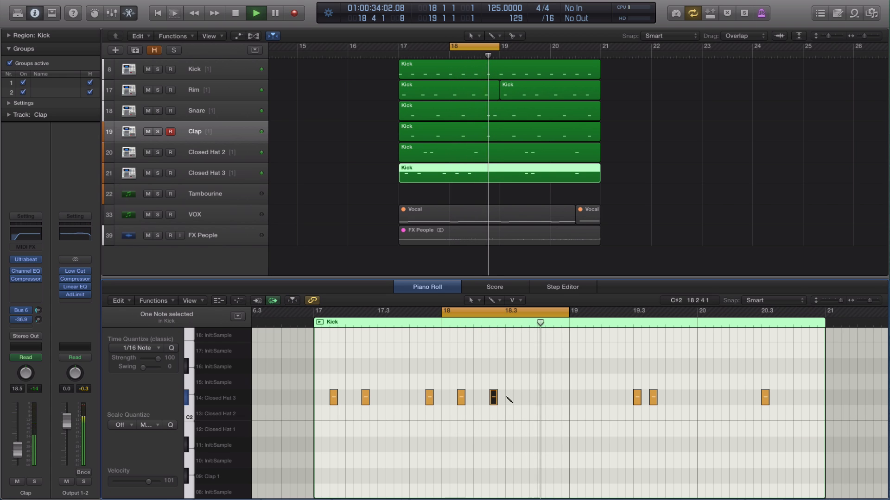
{"action": "left_click", "coordinate": [525, 398]}
{"action": "left_click", "coordinate": [556, 397]}
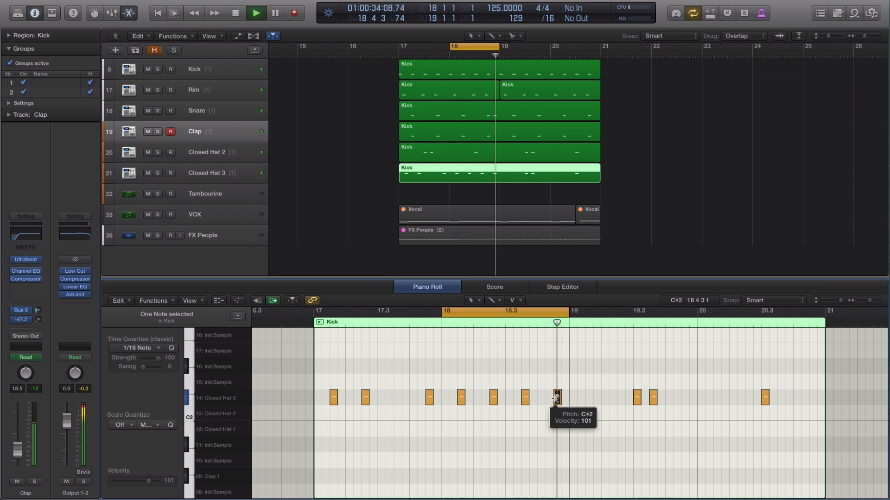
{"action": "key", "text": "space"}
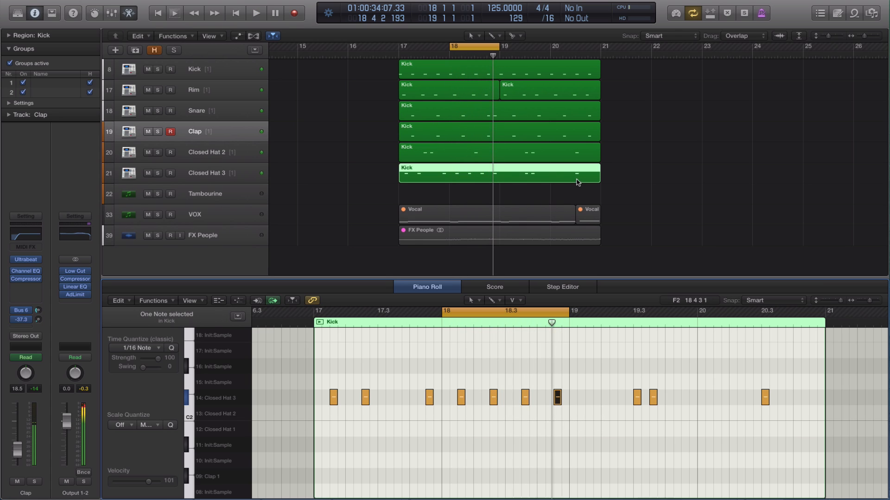
Delete the Closed Hat 3 notes in bars 19 and 20, turn looping off and repeat the two-bar hat pattern across those bars
{"action": "left_click_drag", "start_coordinate": [593, 361], "coordinate": [777, 420]}
{"action": "key", "text": "Delete"}
{"action": "left_click_drag", "start_coordinate": [596, 436], "coordinate": [331, 380]}
{"action": "key", "text": "c"}
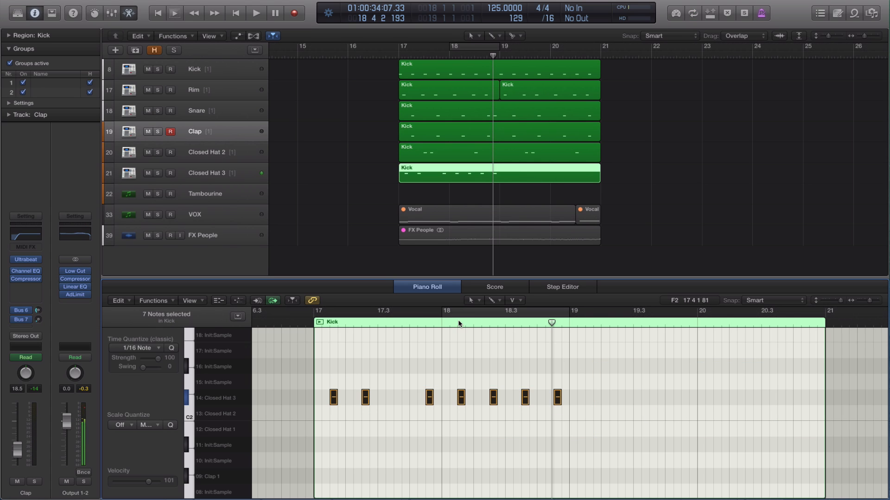
{"action": "key", "text": "super+r"}
Play back the four-bar hat pattern and set the loop to cover bars 17 through 20
{"action": "key", "text": "Return"}
{"action": "key", "text": "space"}
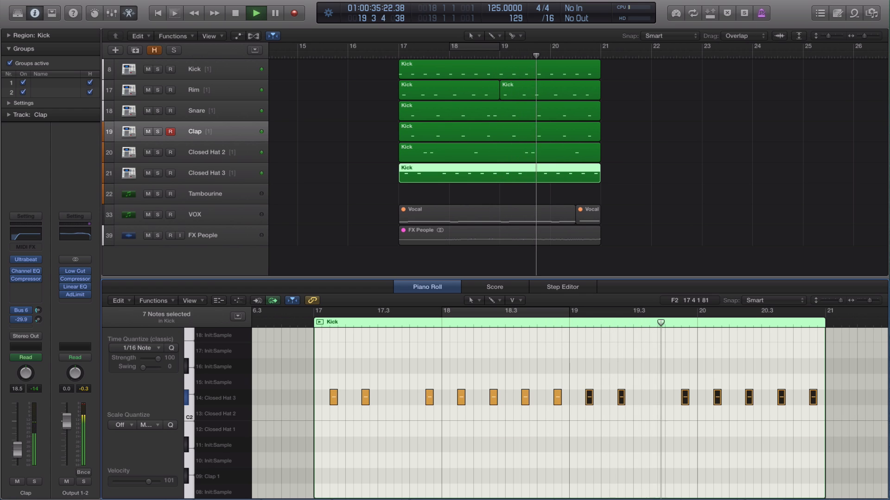
{"action": "left_click_drag", "start_coordinate": [404, 49], "coordinate": [589, 52]}
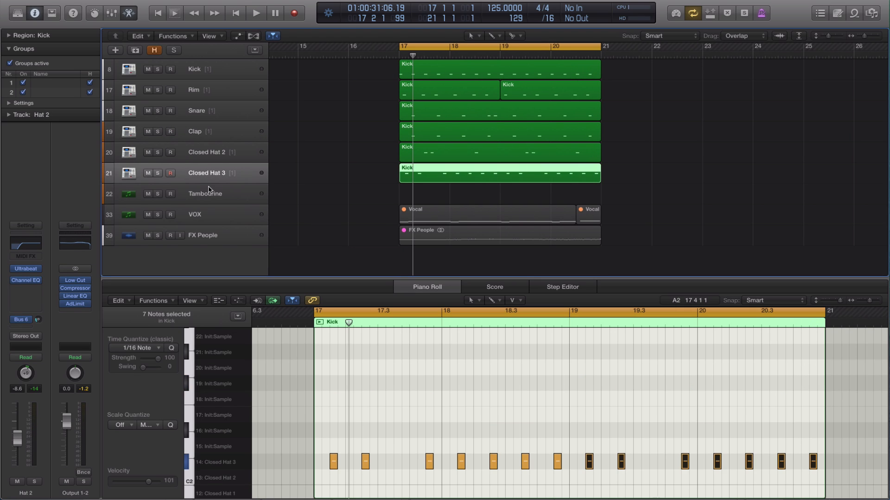
Copy the Closed Hat 3 region onto the Tambourine track and delete all its notes except the first
{"action": "left_click", "coordinate": [208, 189]}
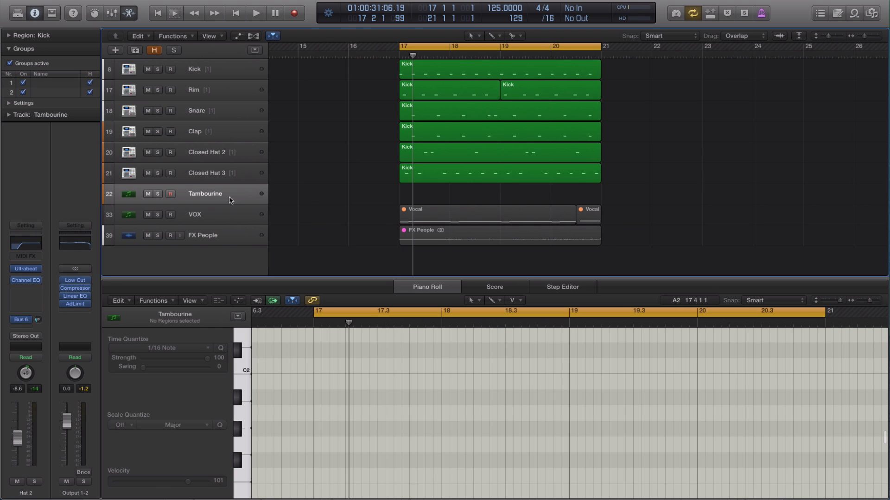
{"action": "left_click_drag", "start_coordinate": [461, 175], "coordinate": [460, 189]}
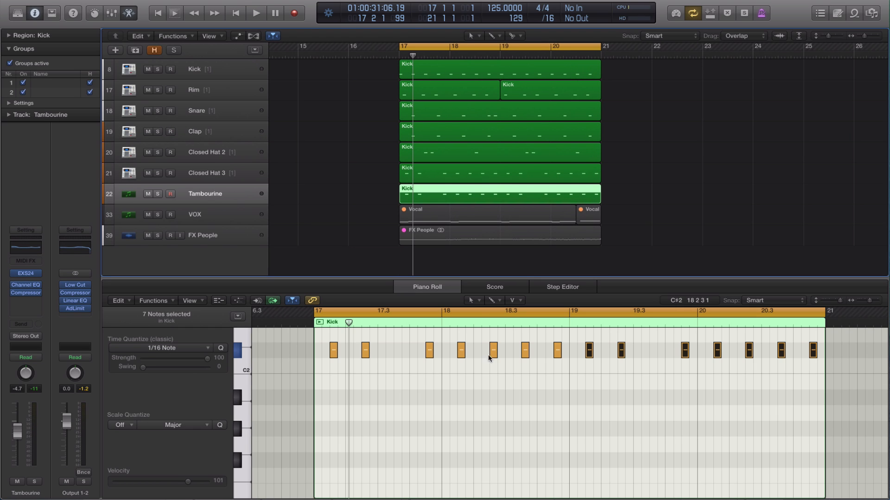
{"action": "left_click_drag", "start_coordinate": [828, 354], "coordinate": [410, 351]}
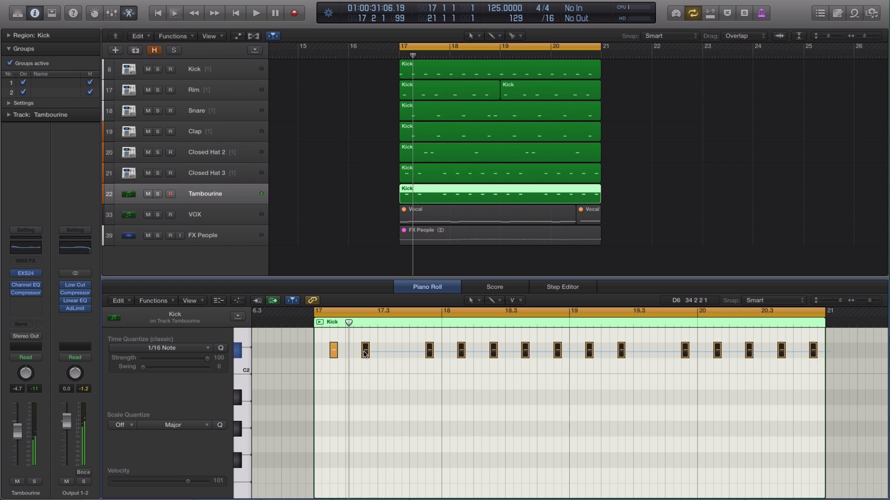
{"action": "key", "text": "Delete"}
Move the remaining tambourine note to F#2 and play it back with only bar 17 looped
{"action": "mouse_move", "coordinate": [335, 355]}
{"action": "left_mouse_down"}
{"action": "mouse_move", "coordinate": [339, 319]}
{"action": "mouse_move", "coordinate": [338, 356]}
{"action": "mouse_move", "coordinate": [336, 321]}
{"action": "mouse_move", "coordinate": [336, 350]}
{"action": "mouse_move", "coordinate": [336, 329]}
{"action": "mouse_move", "coordinate": [338, 343]}
{"action": "left_mouse_up"}
{"action": "left_click_drag", "start_coordinate": [338, 408], "coordinate": [334, 424]}
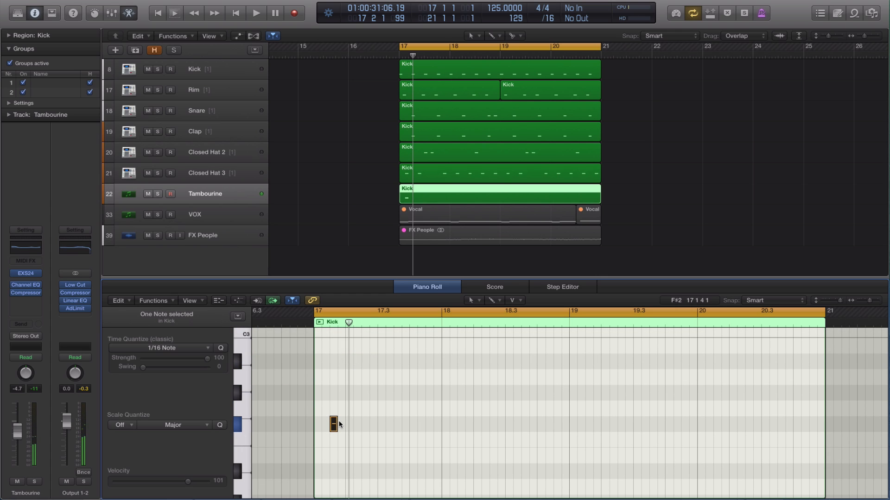
{"action": "left_click", "coordinate": [334, 428]}
{"action": "key", "text": "space"}
{"action": "key", "text": "space"}
{"action": "left_click", "coordinate": [404, 47]}
{"action": "left_click_drag", "start_coordinate": [404, 47], "coordinate": [448, 46]}
{"action": "key", "text": "space"}
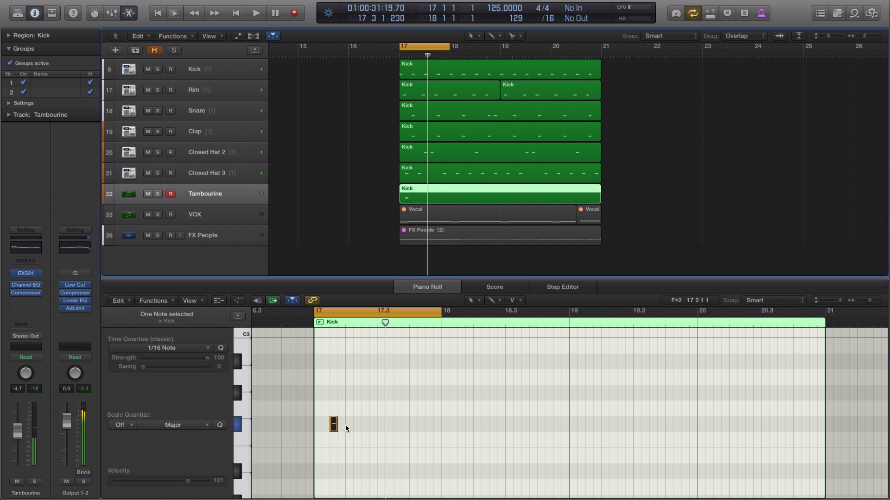
Add tambourine notes on F#2 at 17 2 3 and 17 2 4 during playback of bar 17
{"action": "left_click", "coordinate": [333, 426]}
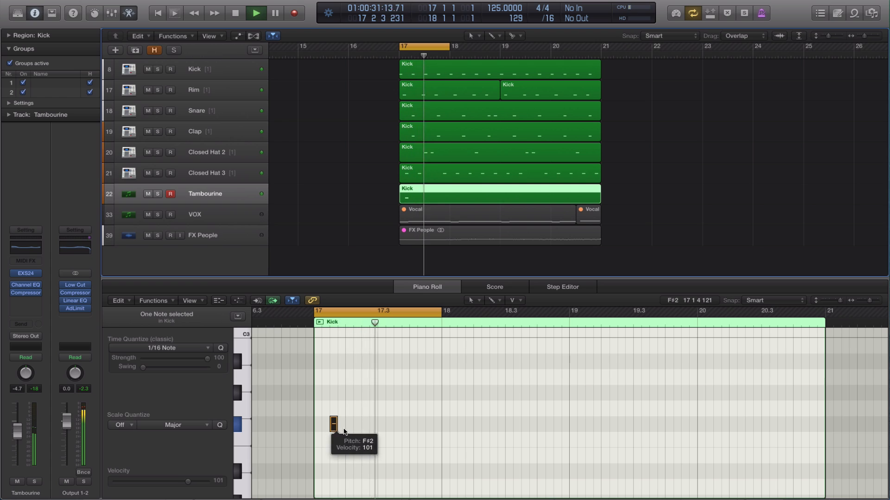
{"action": "left_click", "coordinate": [364, 424], "text": "super"}
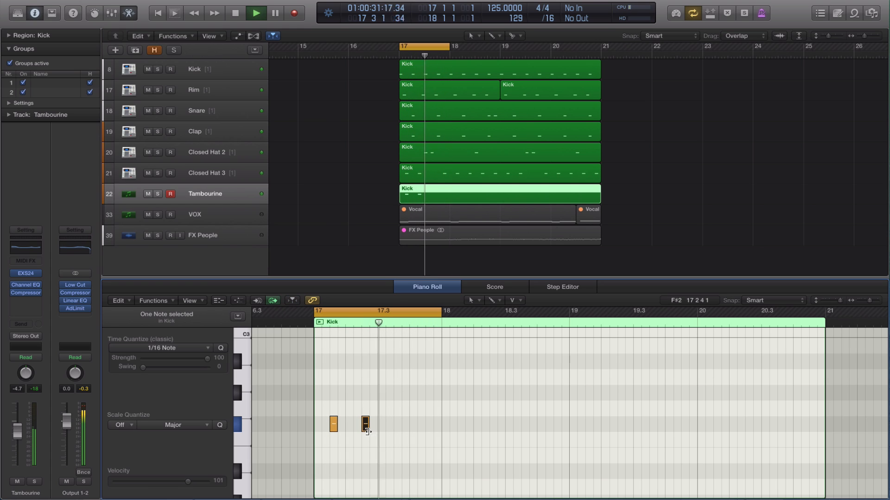
{"action": "left_click", "coordinate": [373, 426], "text": "super"}
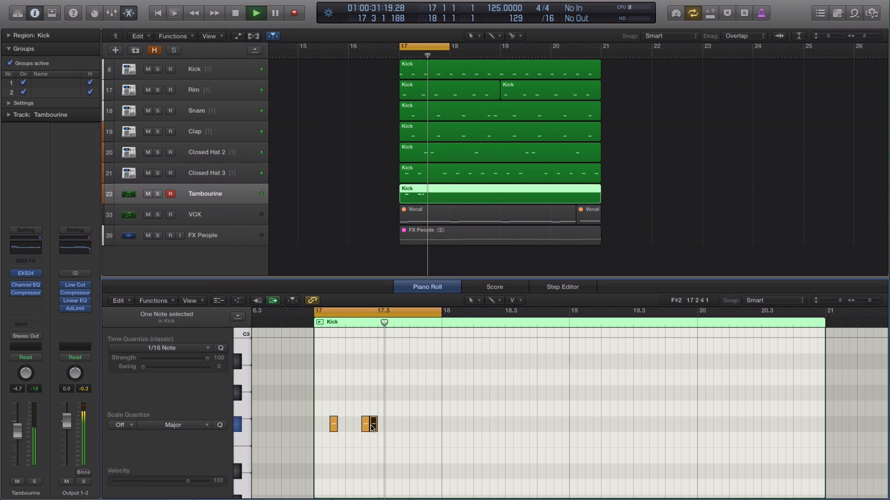
{"action": "left_click", "coordinate": [372, 427]}
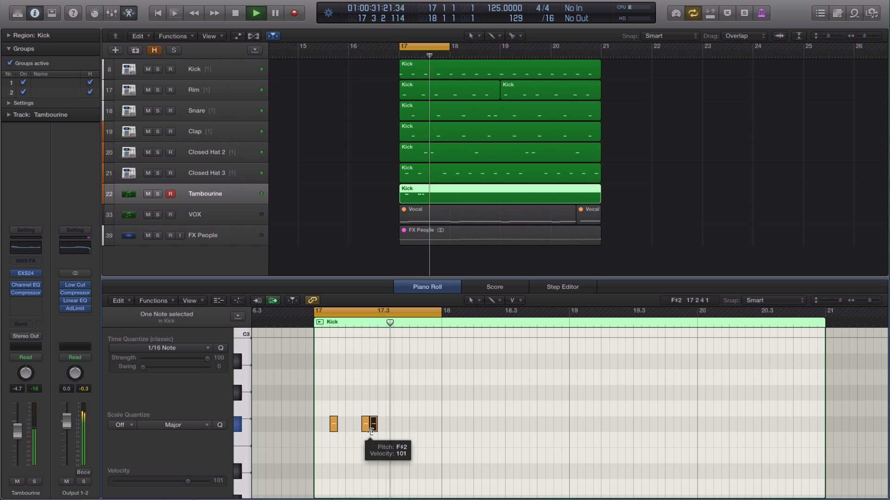
Nudge the tambourine note at 17 2 4 slightly late and play back the loop
{"action": "left_click", "coordinate": [407, 437], "text": "ctrl+alt"}
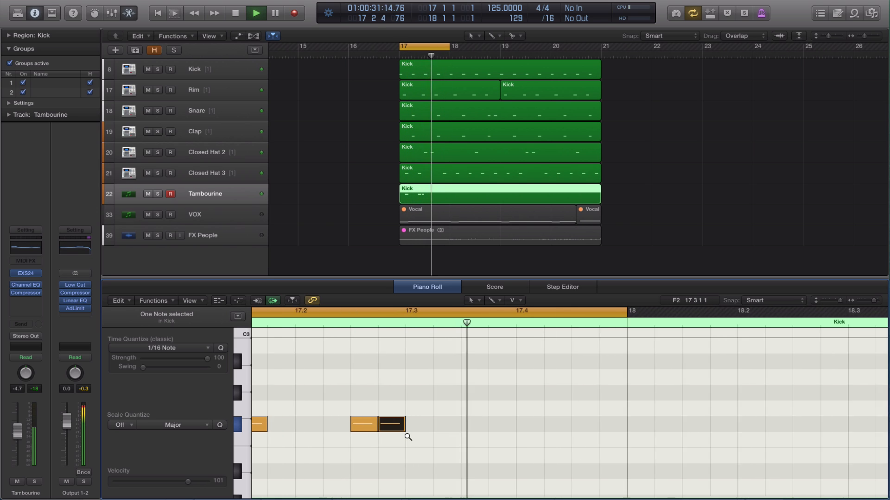
{"action": "scroll", "coordinate": [407, 436], "scroll_direction": "left", "scroll_amount": 1}
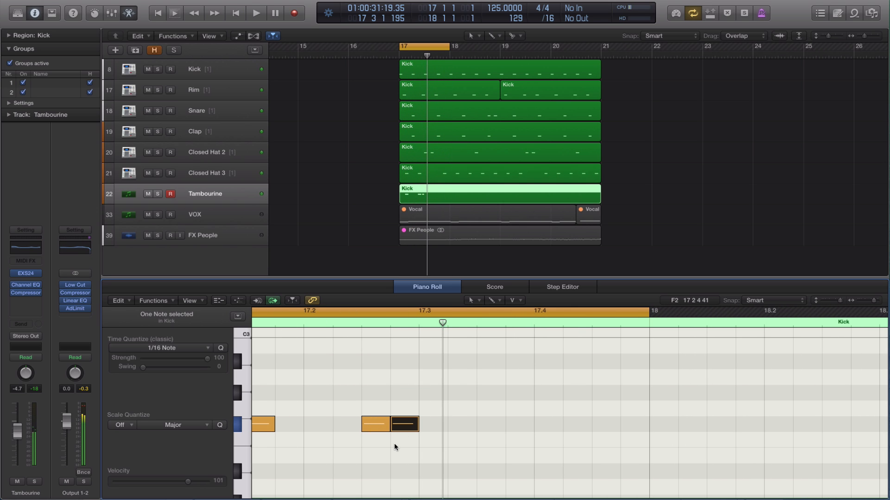
{"action": "left_click_drag", "start_coordinate": [398, 429], "coordinate": [400, 429]}
{"action": "key", "text": "space"}
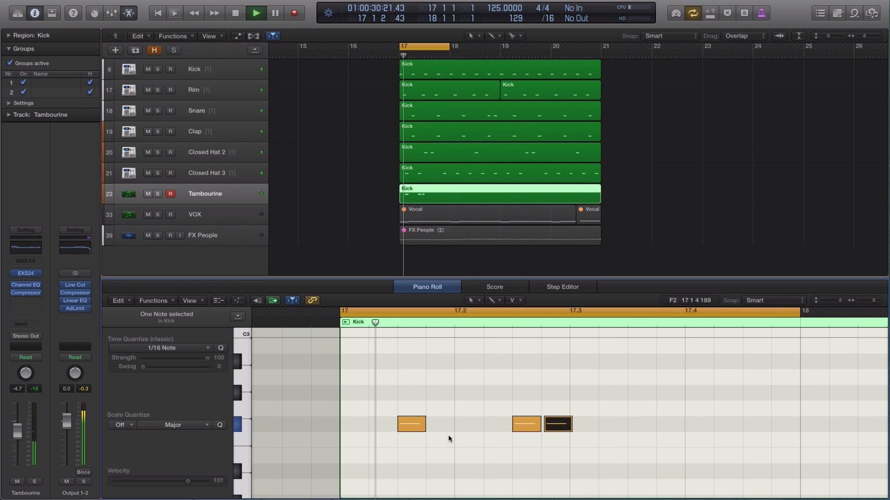
Add tambourine notes on F#2 at 17 3 2, 17 4 3 and 17 4 4
{"action": "left_click", "coordinate": [608, 426]}
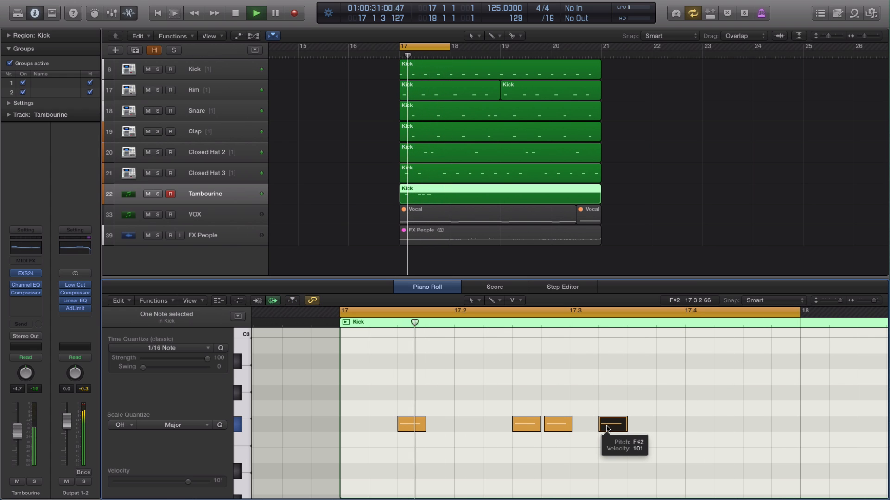
{"action": "left_click", "coordinate": [756, 425]}
{"action": "left_click", "coordinate": [785, 425]}
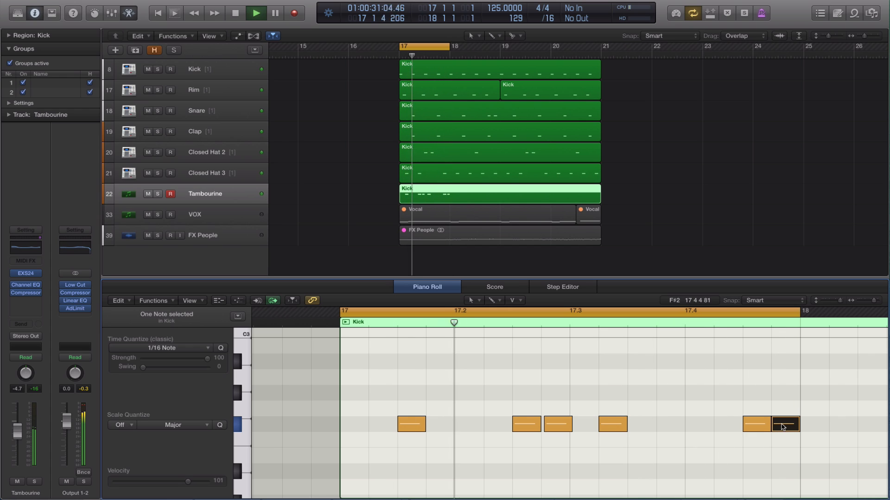
Nudge the last tambourine note slightly late and apply the Random Velocity transform with a range of 40 to 127 to all six notes
{"action": "left_click_drag", "start_coordinate": [786, 426], "coordinate": [397, 405]}
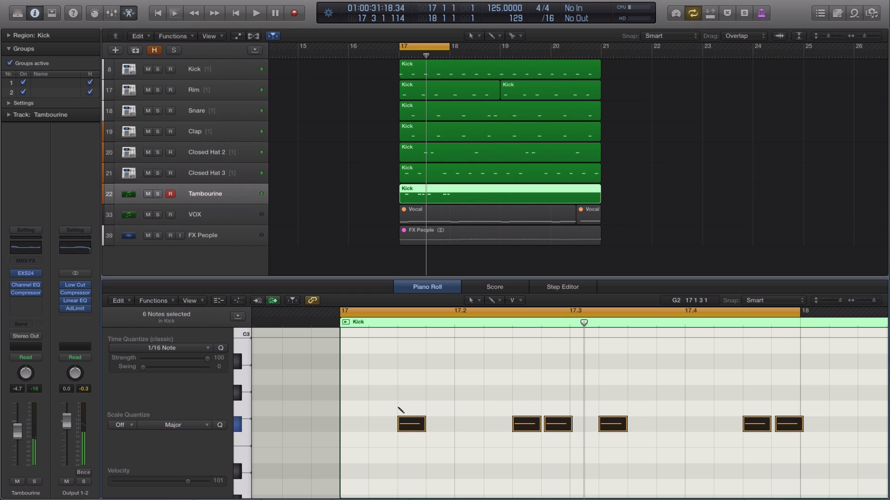
{"action": "left_click", "coordinate": [158, 301]}
{"action": "mouse_move", "coordinate": [182, 388]}
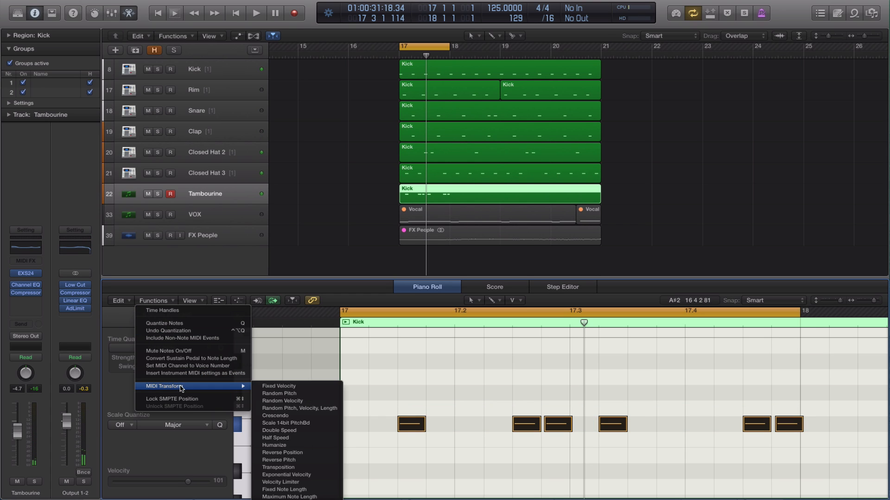
{"action": "left_click", "coordinate": [282, 400]}
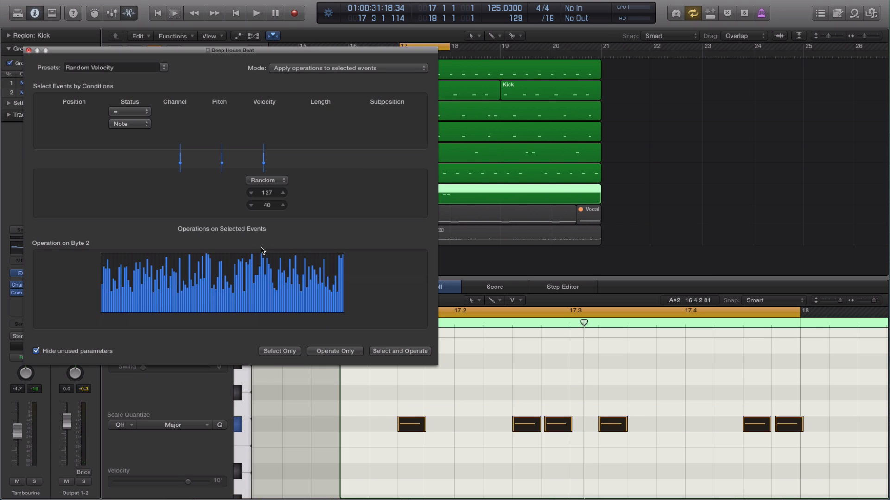
{"action": "left_click", "coordinate": [386, 352]}
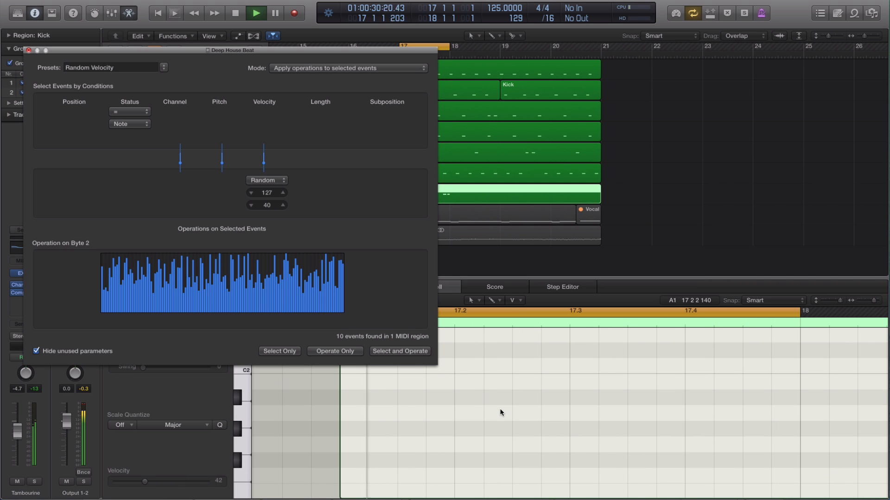
{"action": "scroll", "coordinate": [500, 412], "scroll_direction": "up", "scroll_amount": 3}
{"action": "scroll", "coordinate": [499, 408], "scroll_direction": "up", "scroll_amount": 8}
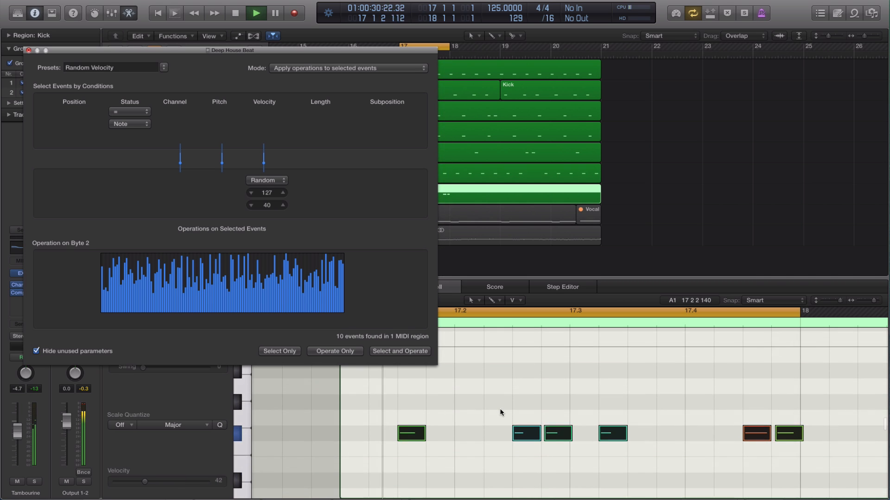
Reapply Random Velocity to the tambourine notes with a range of 90 to 125, listen to the loop and close the transform window
{"action": "left_click", "coordinate": [282, 205]}
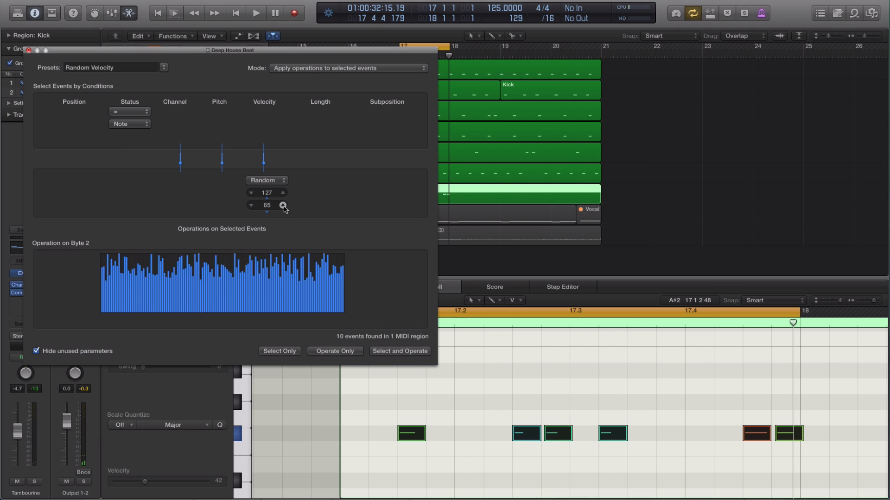
{"action": "left_click", "coordinate": [250, 193]}
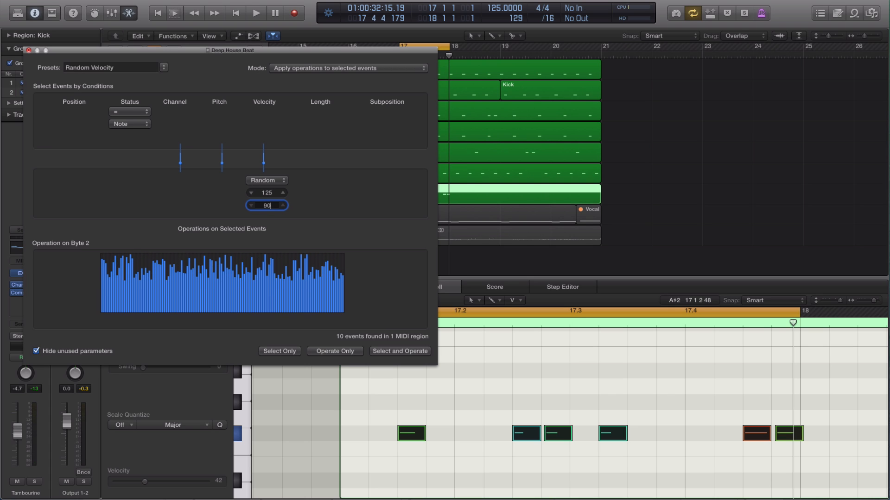
{"action": "key", "text": "Return"}
{"action": "left_click", "coordinate": [400, 351]}
{"action": "key", "text": "space"}
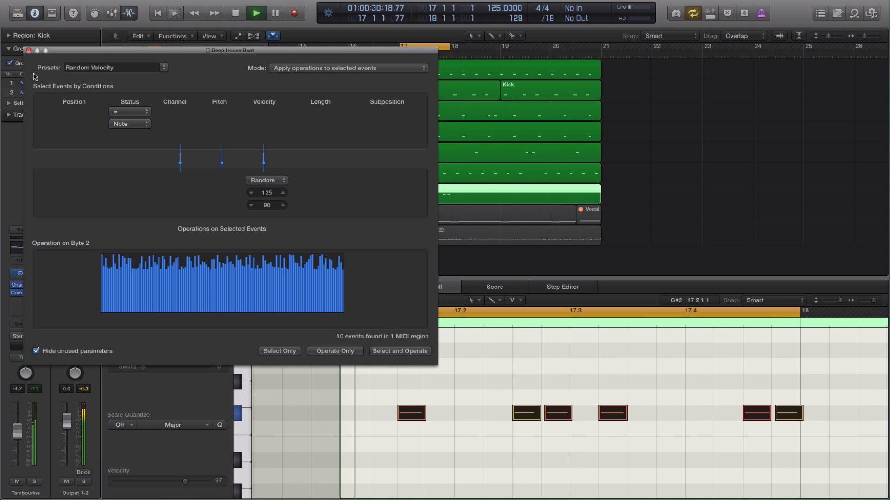
{"action": "left_click", "coordinate": [28, 50]}
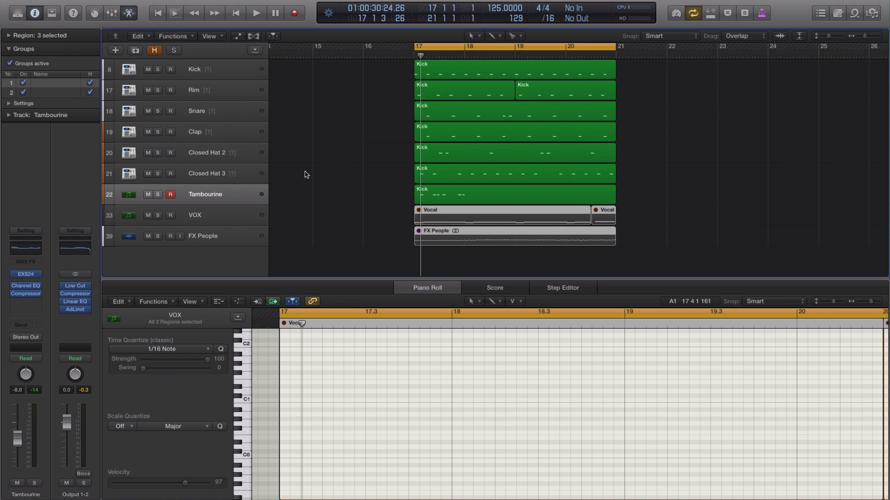
Create one software instrument track below Tambourine and load a stereo EXS24 sampler on it
{"action": "key", "text": "alt+super+n"}
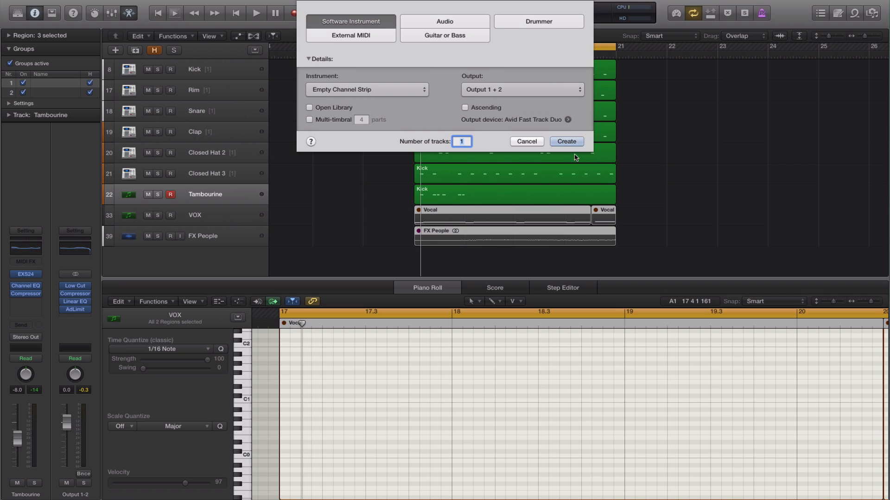
{"action": "left_click", "coordinate": [568, 141]}
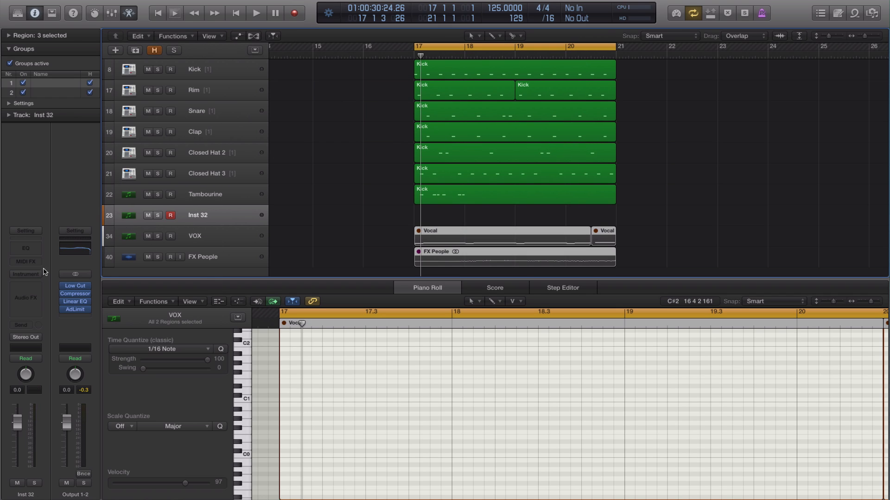
{"action": "left_click", "coordinate": [33, 274]}
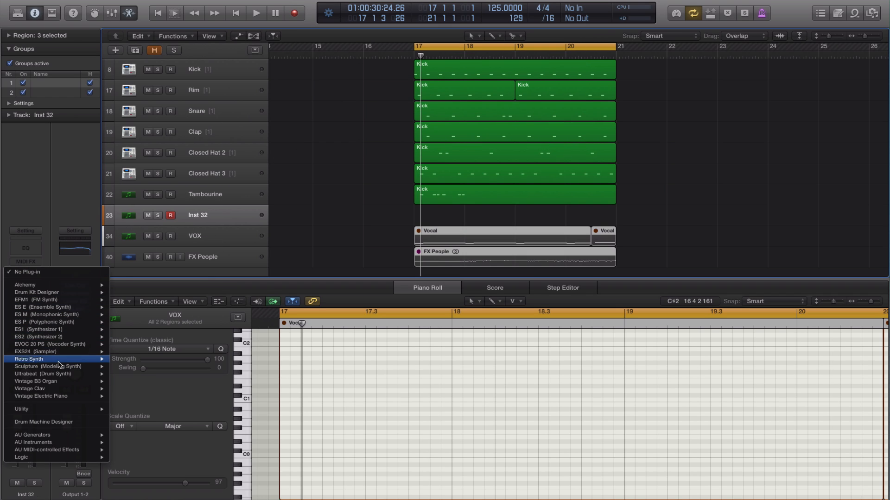
{"action": "mouse_move", "coordinate": [59, 356]}
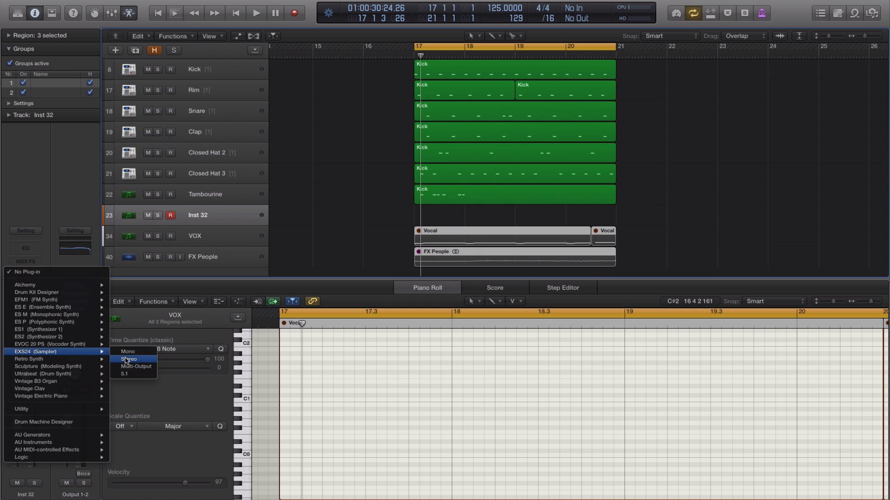
{"action": "left_click", "coordinate": [127, 360]}
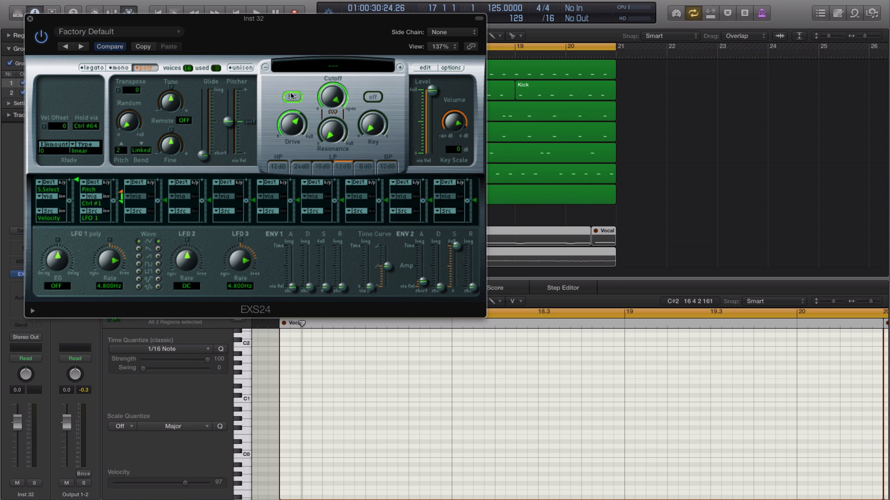
{"action": "left_click_drag", "start_coordinate": [227, 28], "coordinate": [481, 108]}
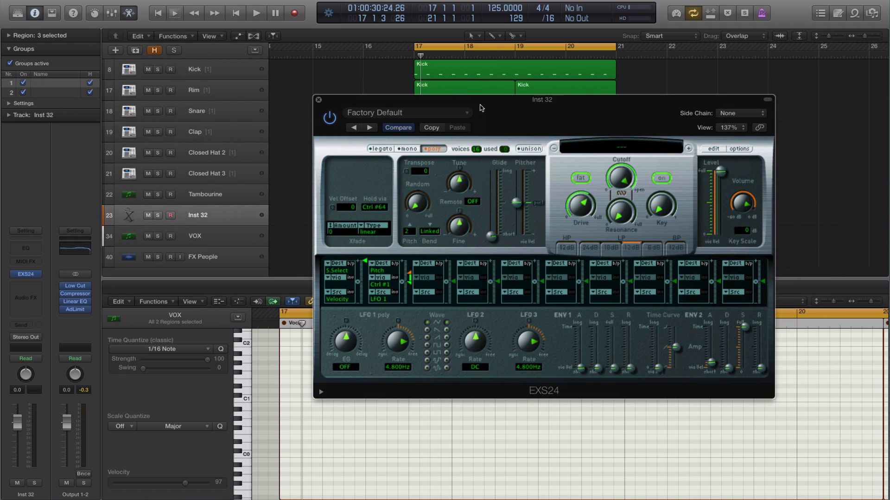
Copy the four-bar Tambourine region onto the Inst 32 track and trim the original Tambourine region to one bar
{"action": "left_click", "coordinate": [318, 99]}
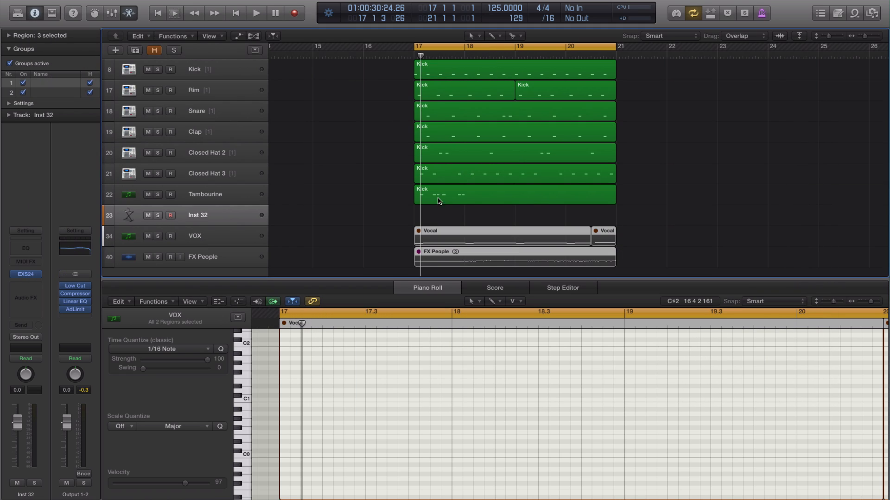
{"action": "left_click_drag", "start_coordinate": [451, 195], "coordinate": [470, 205]}
{"action": "left_click", "coordinate": [600, 200]}
{"action": "left_click_drag", "start_coordinate": [604, 200], "coordinate": [464, 198]}
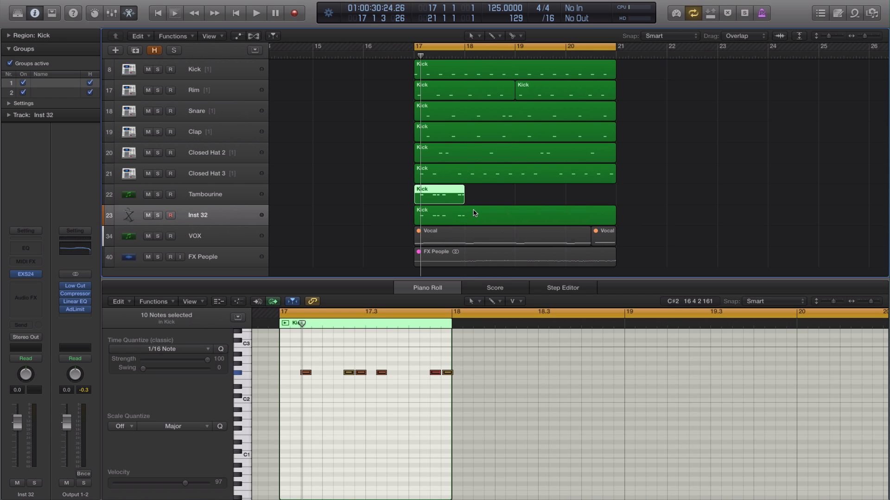
Repeat the one-bar Tambourine region three times to fill bars 18 to 20 and play the loop
{"action": "key", "text": "super+r"}
{"action": "key", "text": "Return"}
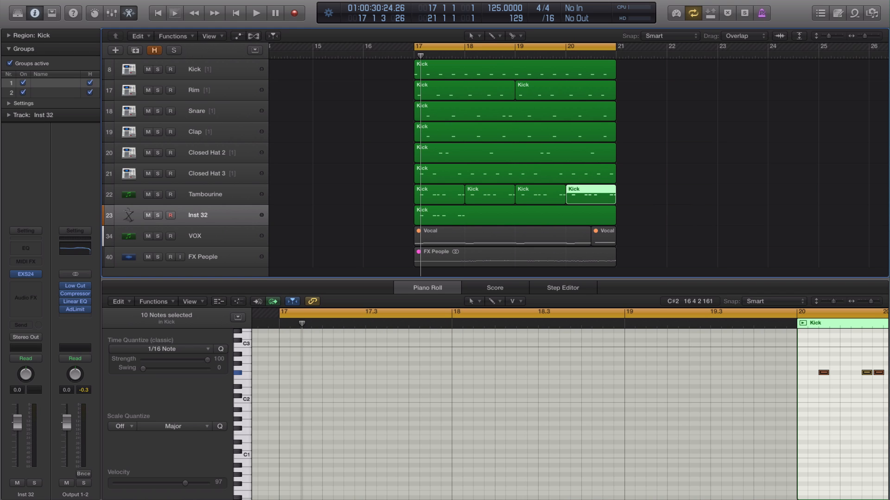
{"action": "key", "text": "space"}
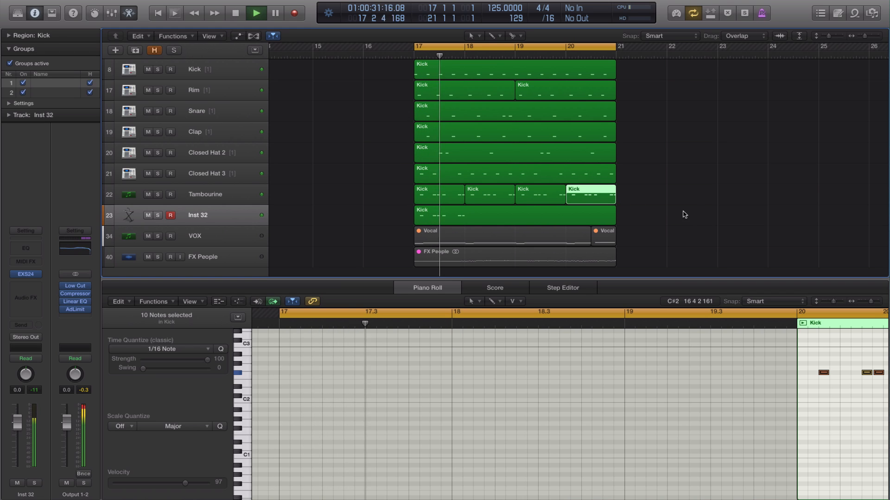
Move all six notes of the Inst 32 region down to A0
{"action": "left_click", "coordinate": [620, 221]}
{"action": "left_click", "coordinate": [523, 210]}
{"action": "scroll", "coordinate": [346, 433], "scroll_direction": "left", "scroll_amount": 6}
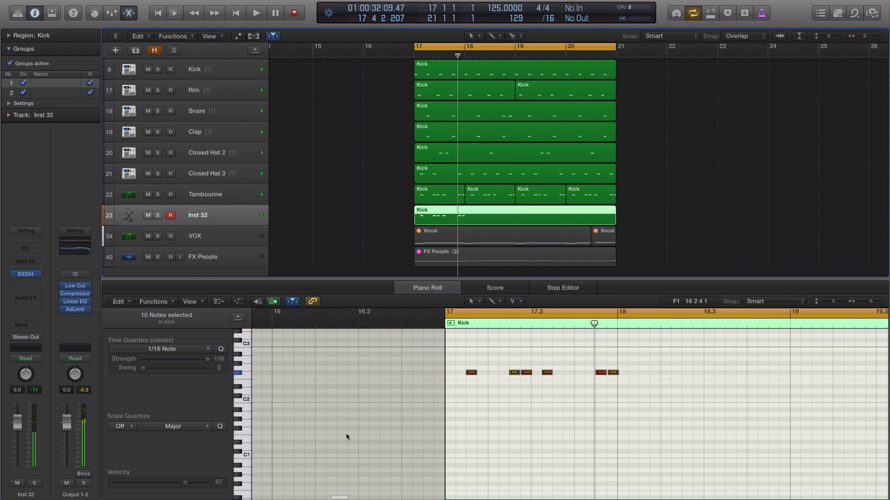
{"action": "left_click_drag", "start_coordinate": [645, 385], "coordinate": [470, 470]}
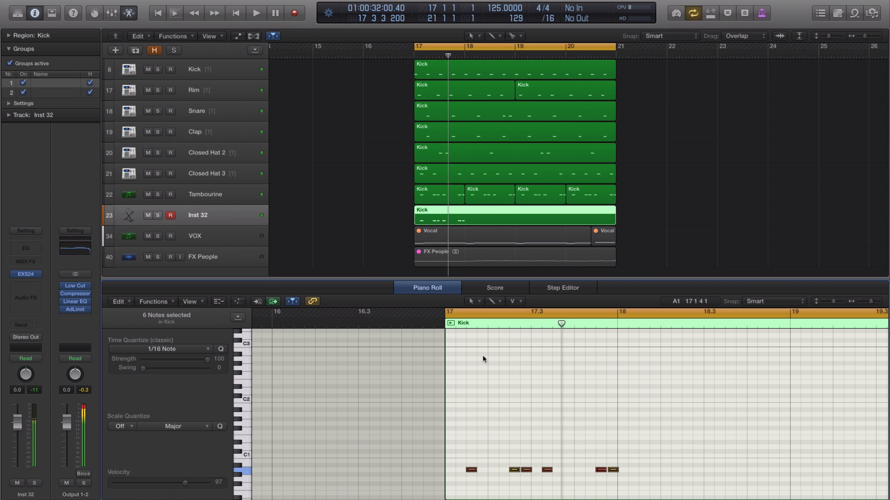
Limit the cycle range to bar 17 and shift all six A0 notes one sixteenth earlier
{"action": "left_click_drag", "start_coordinate": [430, 49], "coordinate": [465, 51]}
{"action": "key", "text": "space"}
{"action": "left_click_drag", "start_coordinate": [464, 469], "coordinate": [454, 470]}
{"action": "key", "text": "space"}
Delete the A0 note at 17 2 3 and replace the one at 17 4 2 with a note at 17 3 4
{"action": "left_click", "coordinate": [484, 478]}
{"action": "left_click", "coordinate": [516, 469]}
{"action": "key", "text": "Delete"}
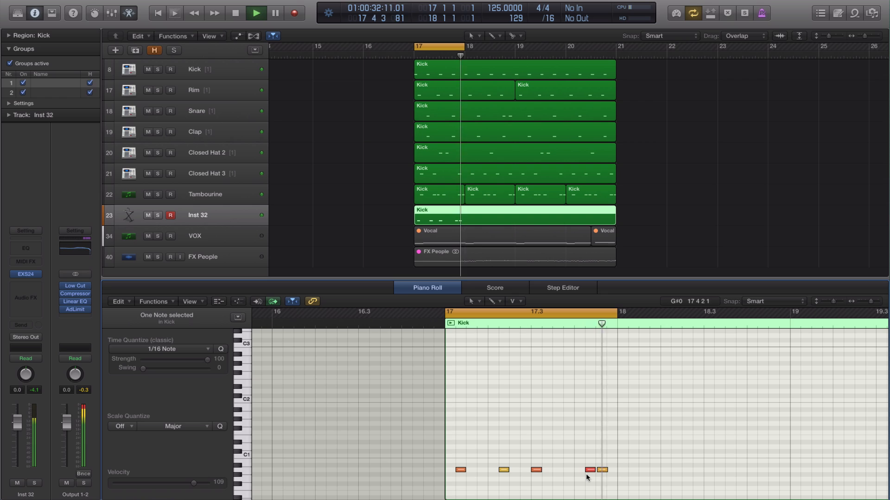
{"action": "key", "text": "space"}
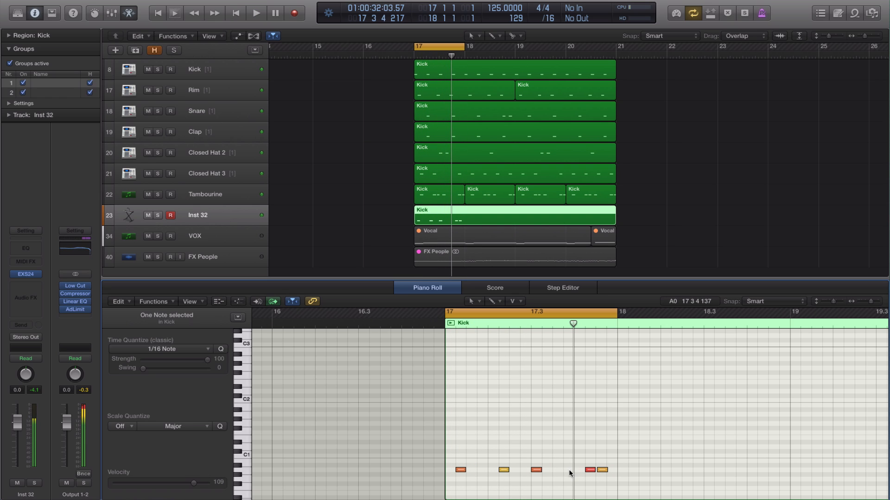
{"action": "left_click", "coordinate": [563, 470]}
{"action": "key", "text": "space"}
{"action": "left_click", "coordinate": [589, 470]}
{"action": "key", "text": "Delete"}
Move the last A0 note of bar 17 one sixteenth later to 17 4 4 and stop playback
{"action": "left_click", "coordinate": [603, 470]}
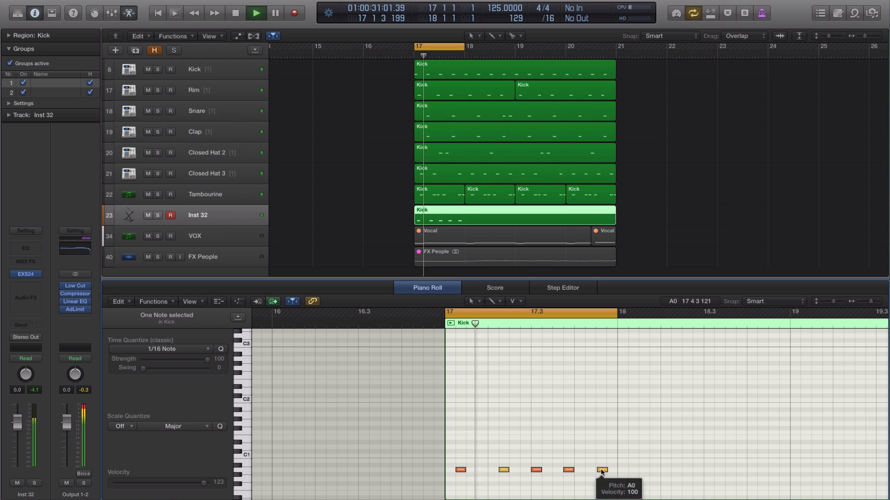
{"action": "left_click_drag", "start_coordinate": [607, 470], "coordinate": [618, 471]}
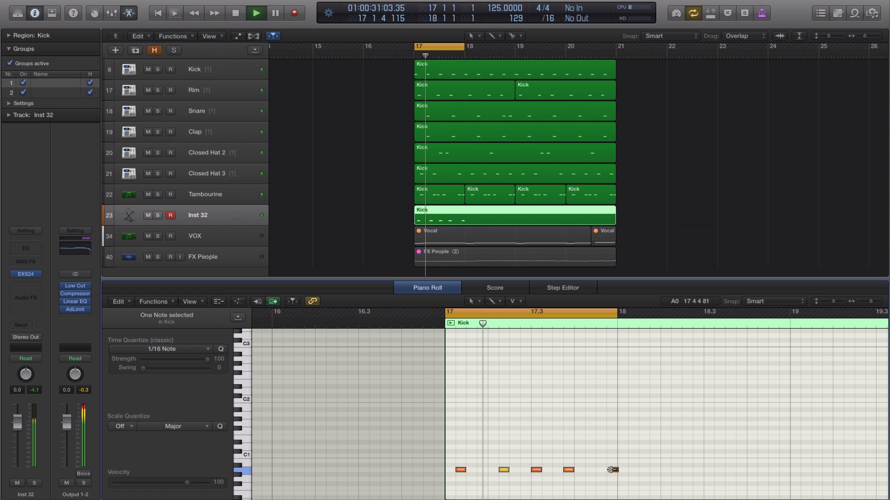
{"action": "key", "text": "space"}
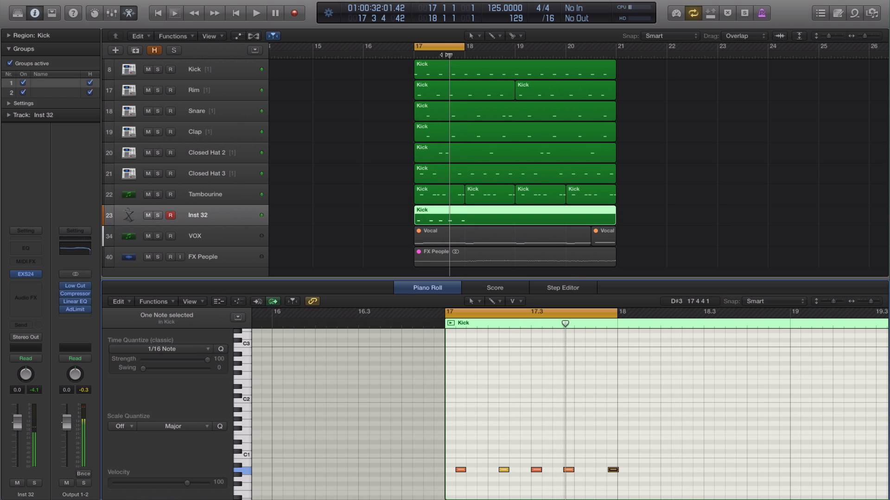
Move the cycle range to bar 18 and add A0 notes at 18 1 4, 18 2 4 and 18 3 4
{"action": "left_click_drag", "start_coordinate": [447, 47], "coordinate": [496, 47]}
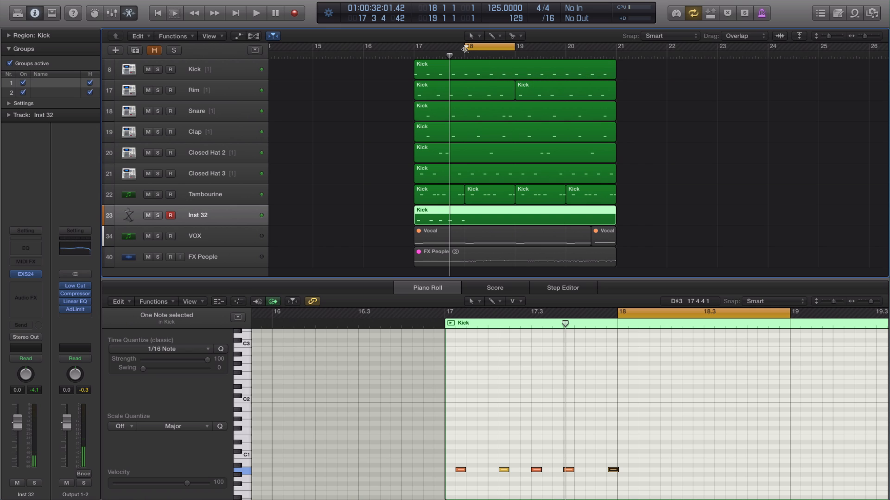
{"action": "key", "text": "space"}
{"action": "key", "text": "space"}
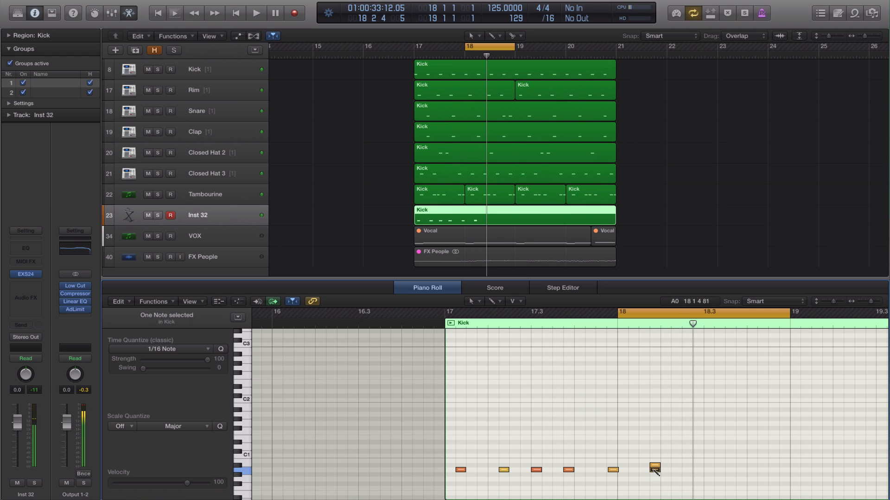
{"action": "key", "text": "space"}
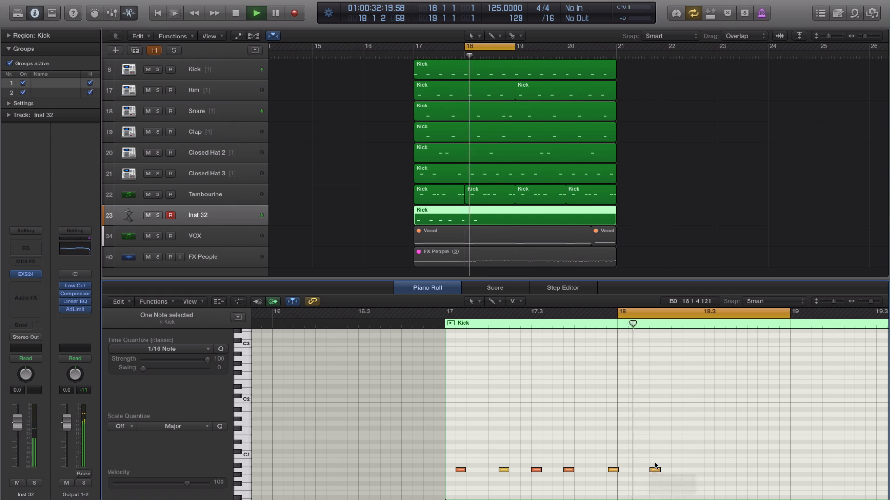
{"action": "left_click", "coordinate": [697, 469], "text": "super"}
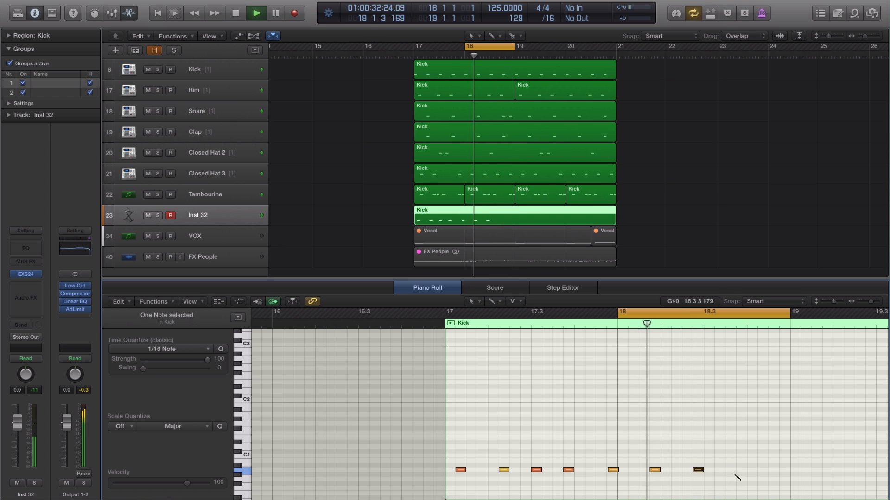
{"action": "left_click", "coordinate": [738, 471], "text": "super"}
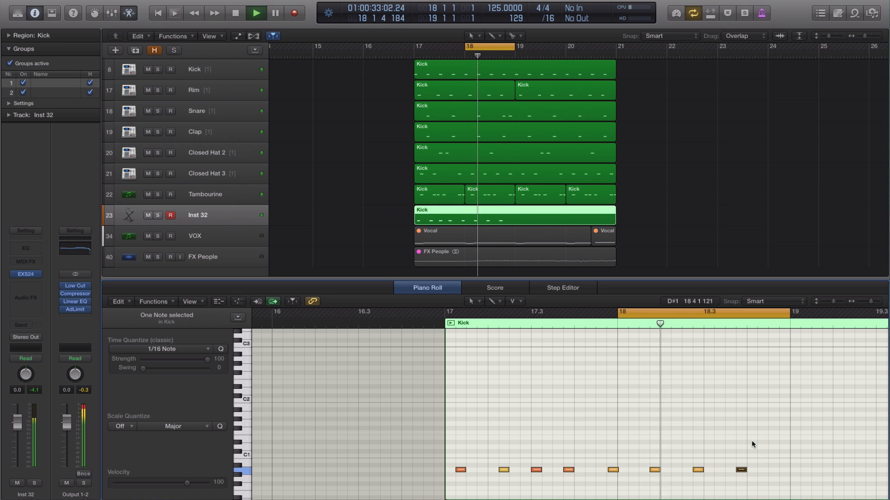
Add an A1 note at 18 4 2 and an A0 note at 18 4 4, then stop playback
{"action": "left_click", "coordinate": [761, 414], "text": "super"}
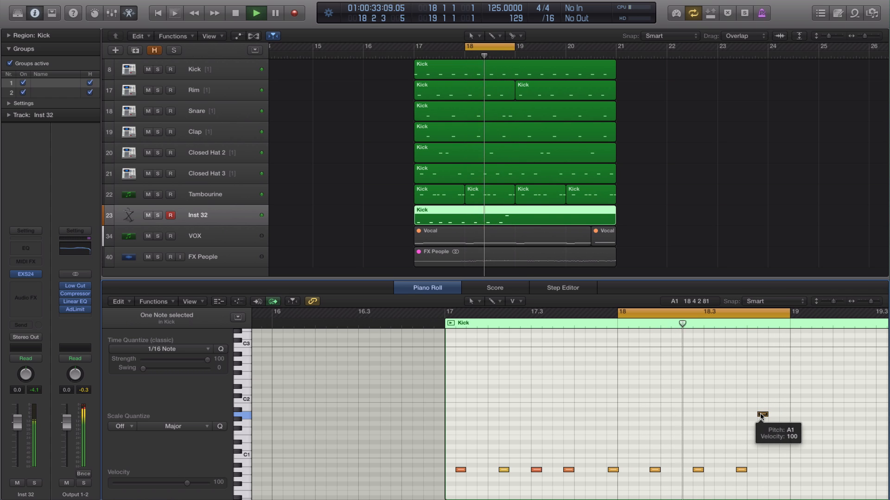
{"action": "left_click", "coordinate": [780, 469], "text": "super"}
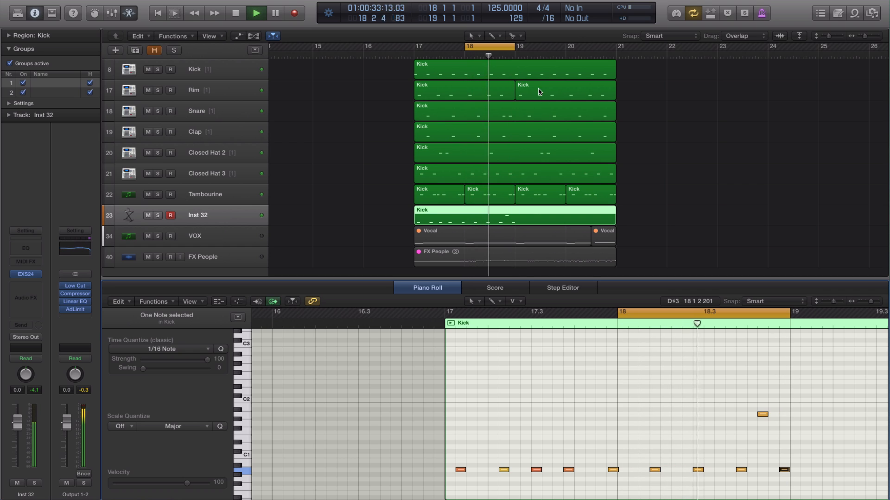
{"action": "key", "text": "space"}
Cycle bar 19 and add an A1 note at 19 1 2 and A0 notes at 19 2 1, 19 3 1 and 19 4 1
{"action": "left_click_drag", "start_coordinate": [493, 47], "coordinate": [543, 47]}
{"action": "scroll", "coordinate": [663, 347], "scroll_direction": "right", "scroll_amount": 5}
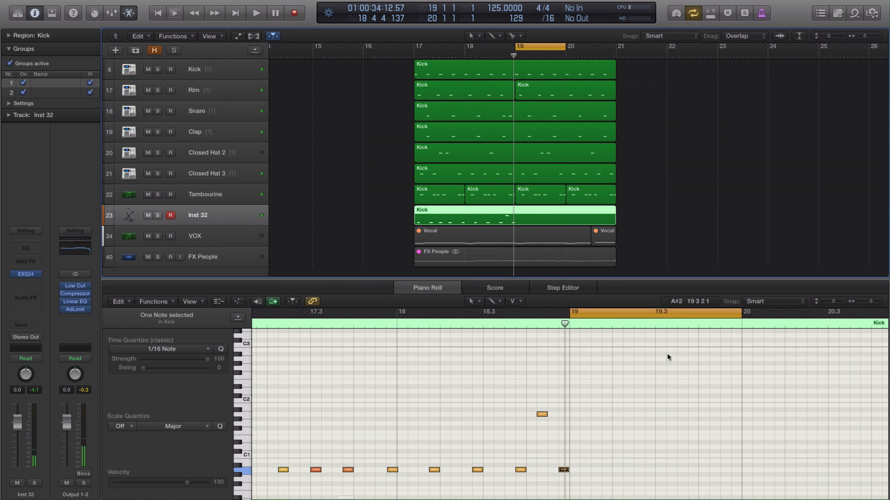
{"action": "scroll", "coordinate": [666, 353], "scroll_direction": "right", "scroll_amount": 2}
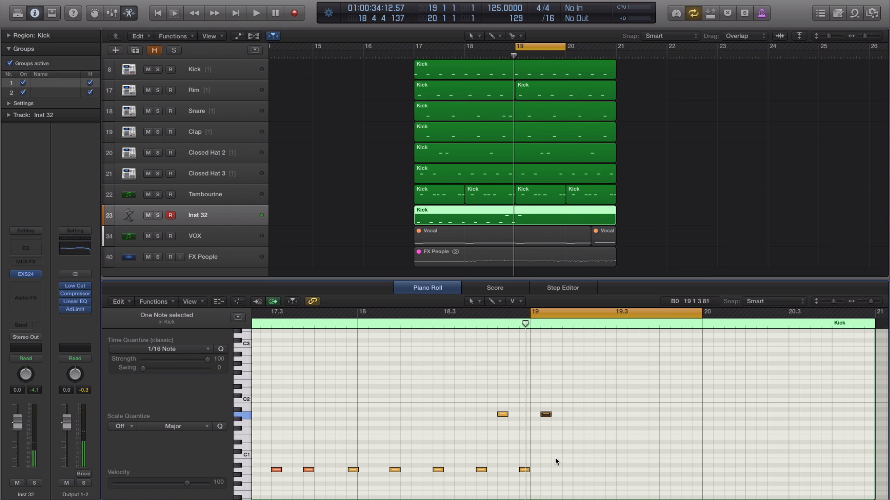
{"action": "key", "text": "space"}
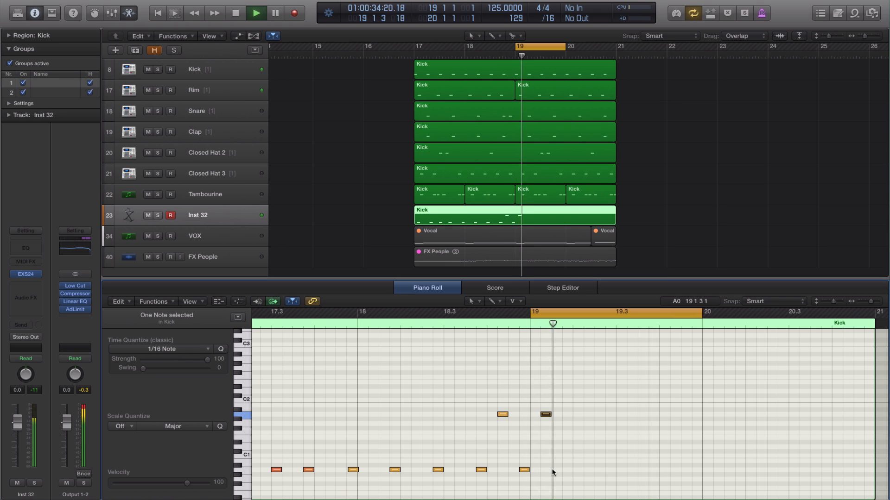
{"action": "left_click", "coordinate": [577, 470]}
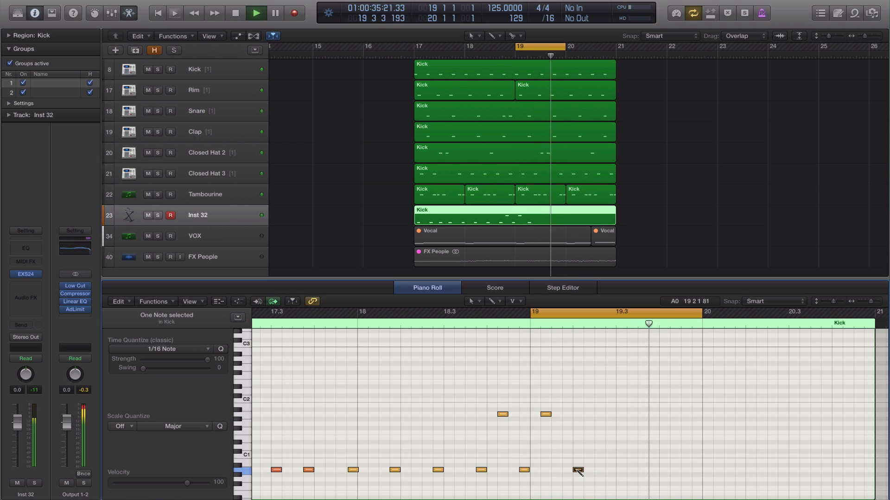
{"action": "left_click", "coordinate": [620, 469]}
{"action": "left_click", "coordinate": [663, 469]}
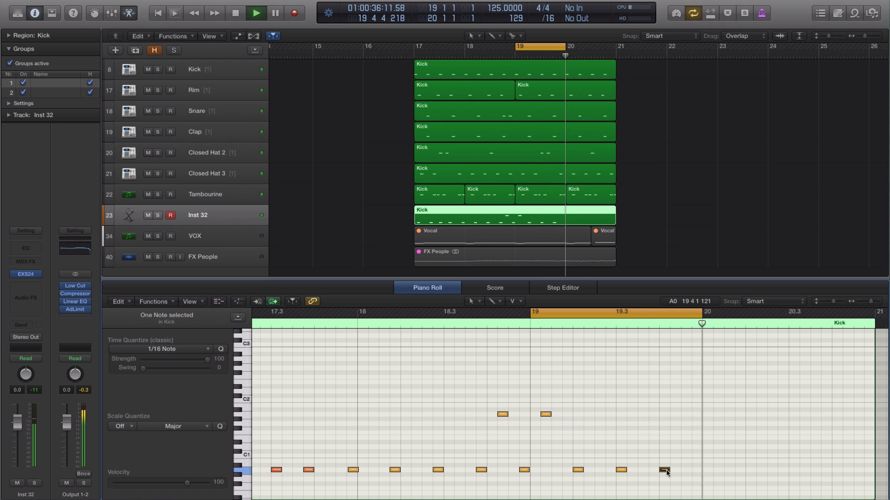
{"action": "key", "text": "space"}
Move the cycle range to bar 20 and add an A0 note at 20 1 1 and an F#0 note at 20 1 4
{"action": "left_click_drag", "start_coordinate": [626, 323], "coordinate": [797, 323]}
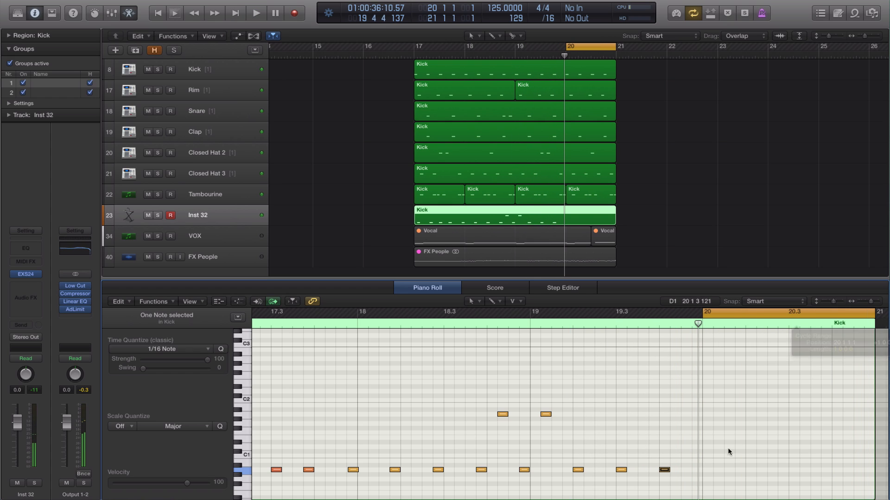
{"action": "scroll", "coordinate": [715, 473], "scroll_direction": "right", "scroll_amount": 3}
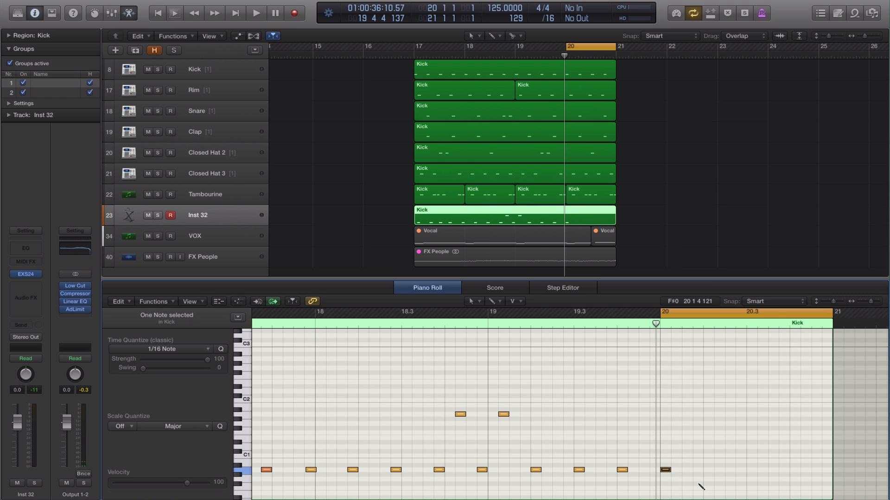
{"action": "key", "text": "space"}
{"action": "left_click", "coordinate": [700, 484], "text": "super"}
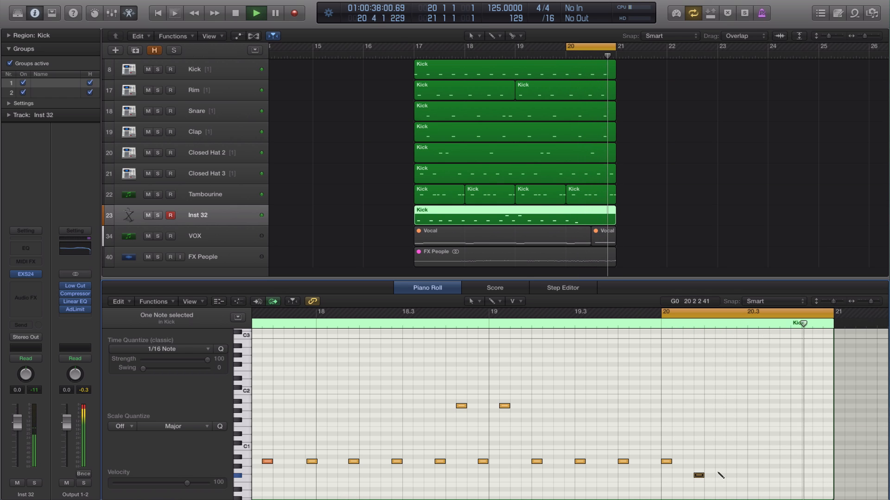
Add G0 notes at 20 2 2, 20 2 4, 20 3 3 and 20 4 4, plus a G1 note at 20 4 1
{"action": "left_click", "coordinate": [719, 471], "text": "super"}
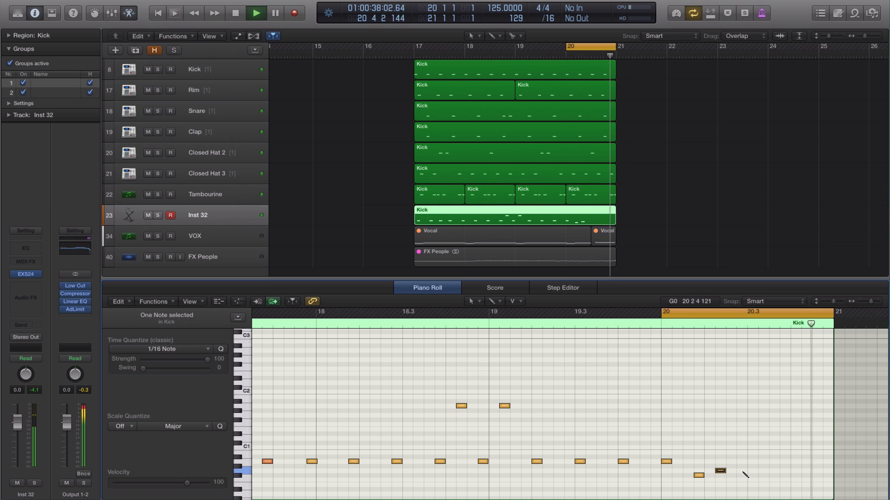
{"action": "left_click", "coordinate": [741, 471], "text": "super"}
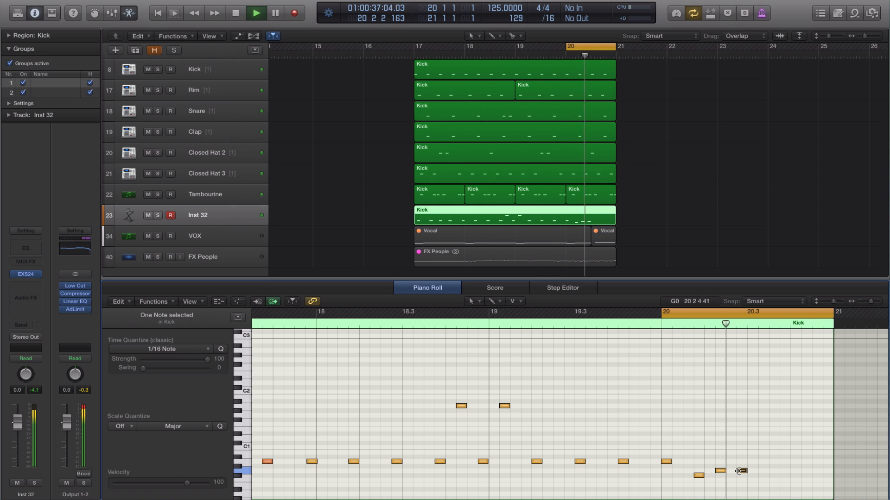
{"action": "left_click", "coordinate": [774, 471], "text": "super"}
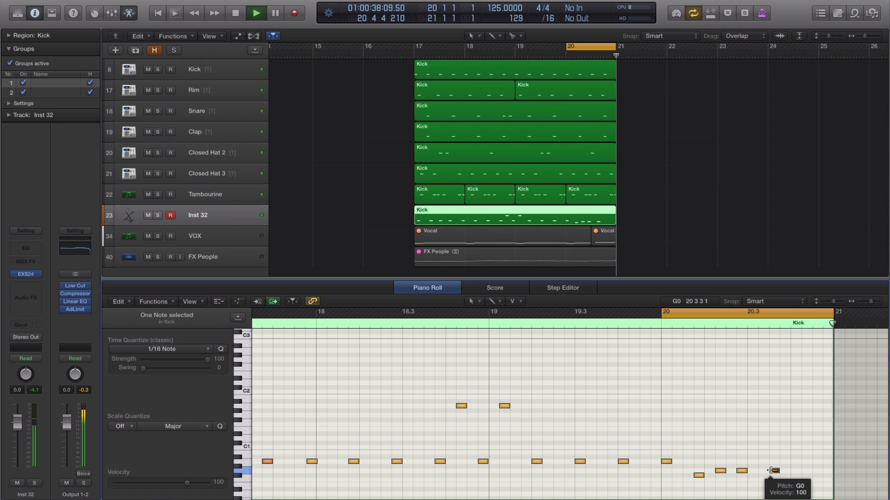
{"action": "left_click", "coordinate": [796, 416], "text": "super"}
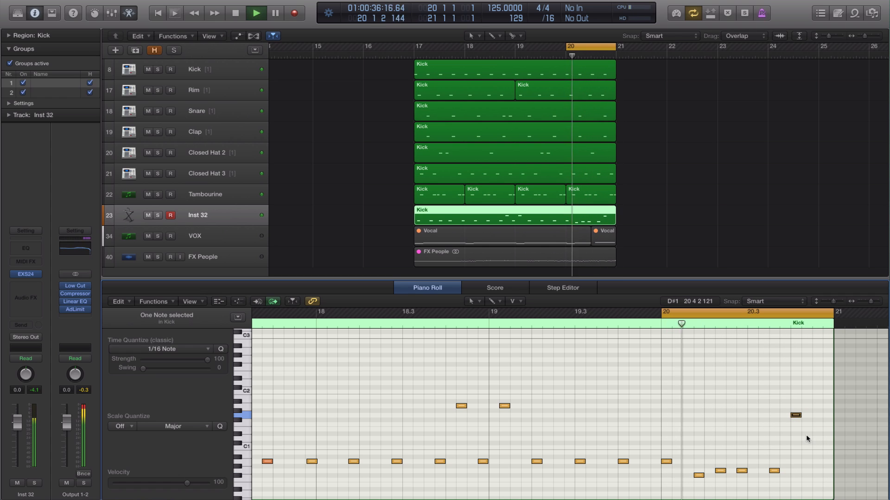
{"action": "left_click", "coordinate": [828, 472], "text": "super"}
{"action": "key", "text": "space"}
Extend the cycle range back over bars 17 to 20, listen to the full loop and close the Piano Roll
{"action": "left_click_drag", "start_coordinate": [416, 49], "coordinate": [617, 54]}
{"action": "key", "text": "space"}
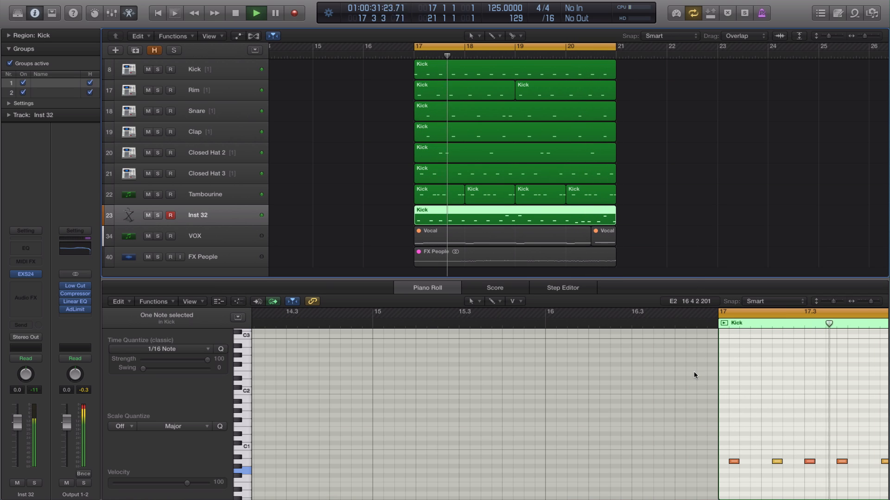
{"action": "key", "text": "space"}
{"action": "key", "text": "e"}
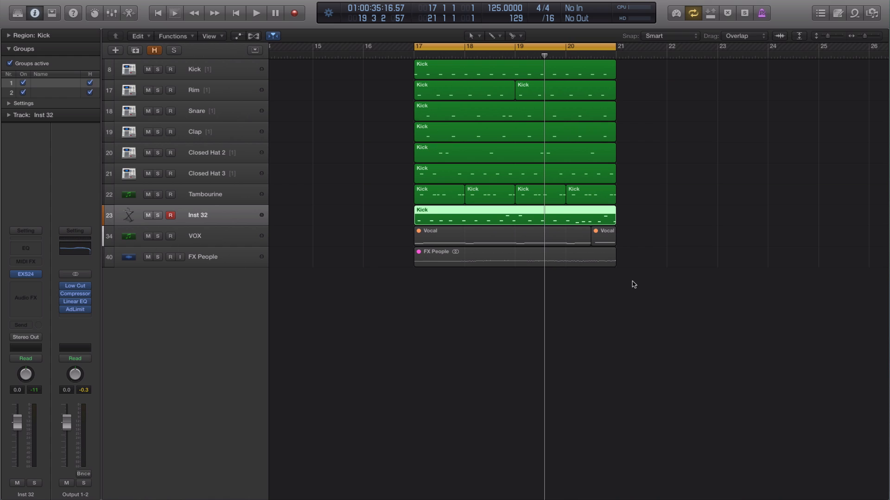
Unmute the two Vocal regions and the FX People region and play the loop
{"action": "left_click_drag", "start_coordinate": [660, 288], "coordinate": [509, 234]}
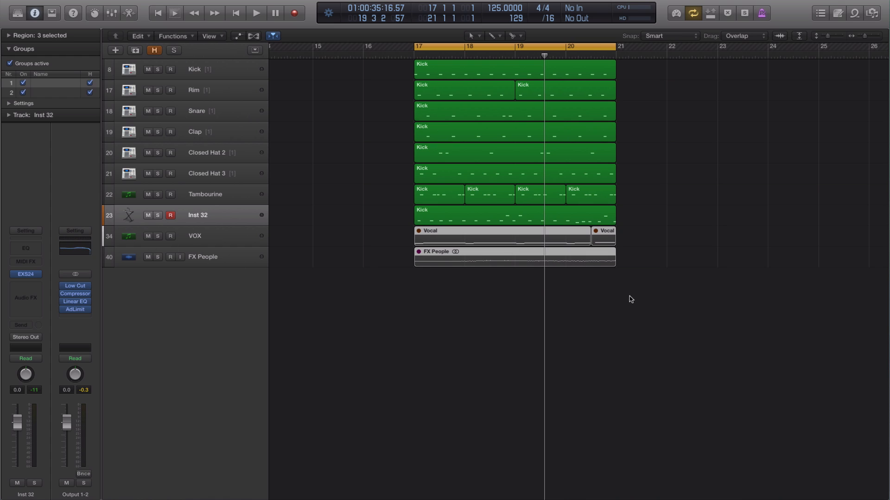
{"action": "left_click_drag", "start_coordinate": [647, 287], "coordinate": [427, 236]}
{"action": "key", "text": "ctrl+m"}
{"action": "key", "text": "space"}
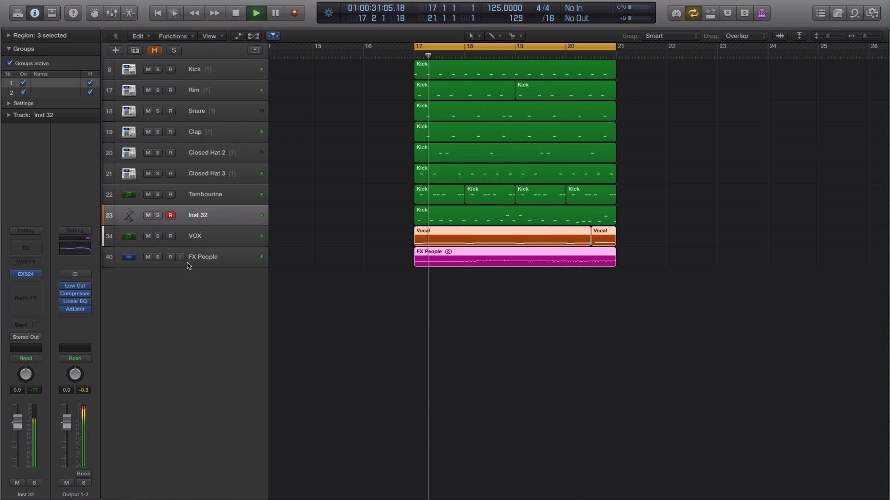
Lower the FX People track's volume to -28.0 dB while the loop plays, and stop playback
{"action": "left_click", "coordinate": [199, 236]}
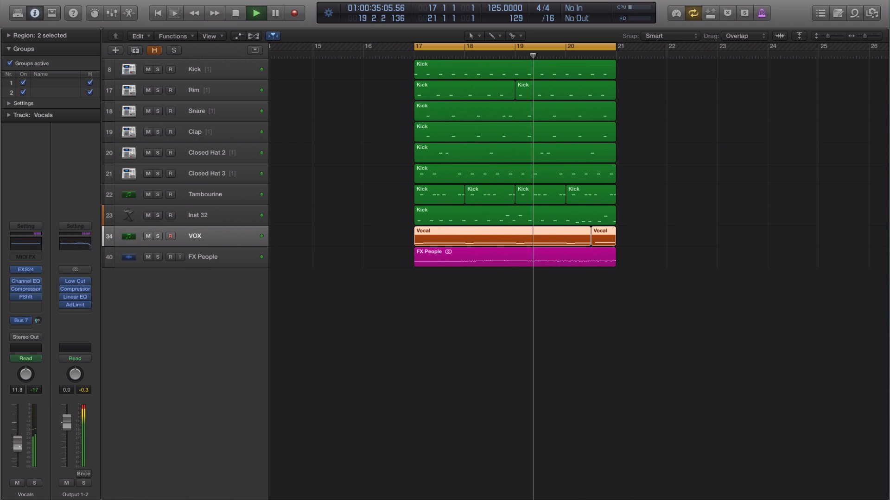
{"action": "left_click", "coordinate": [202, 259]}
{"action": "mouse_move", "coordinate": [13, 458]}
{"action": "left_mouse_down"}
{"action": "mouse_move", "coordinate": [9, 471]}
{"action": "mouse_move", "coordinate": [14, 465]}
{"action": "left_mouse_up"}
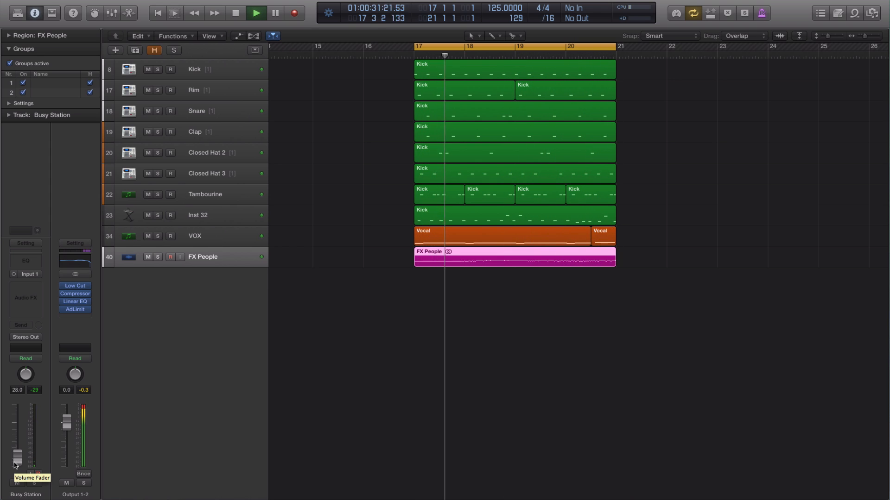
{"action": "key", "text": "space"}
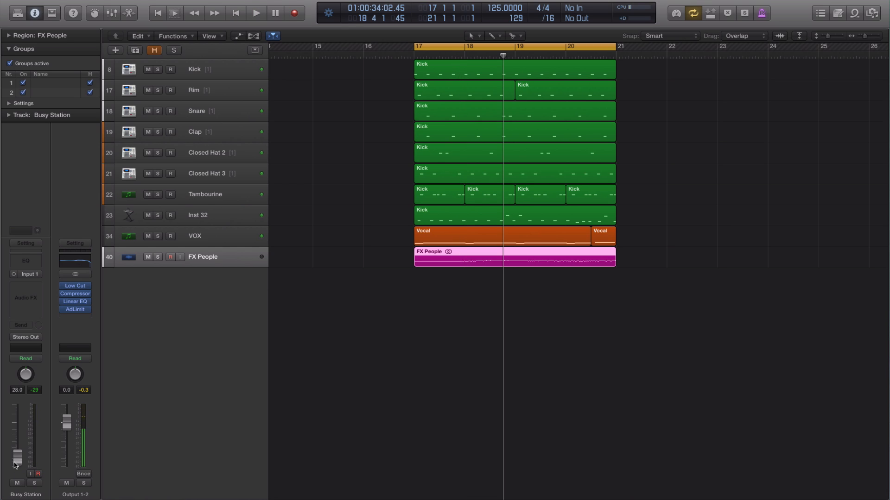